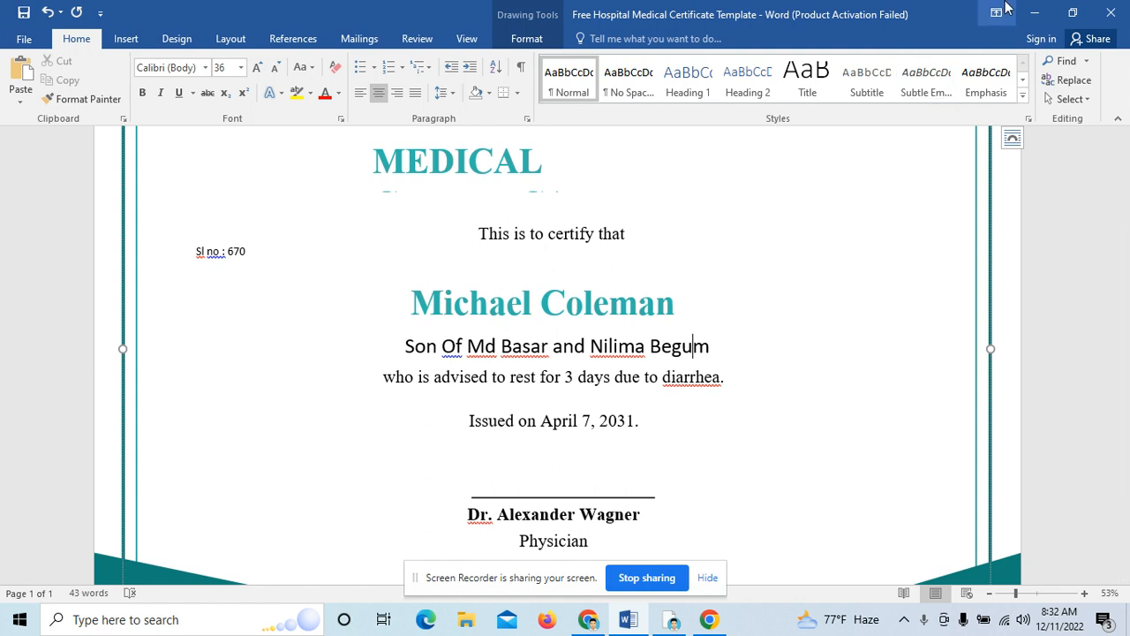
Step: Launch Excel 2016 from Start, dismiss activation, create a blank workbook, then return to Word
left_click(1039, 11)
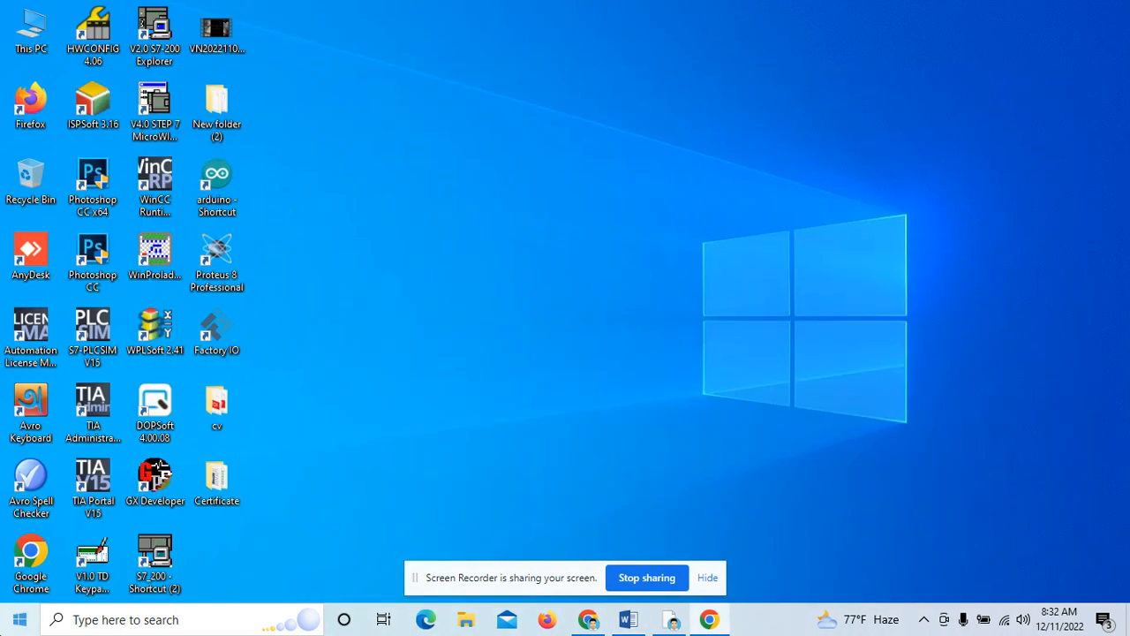
left_click(19, 619)
type("ex")
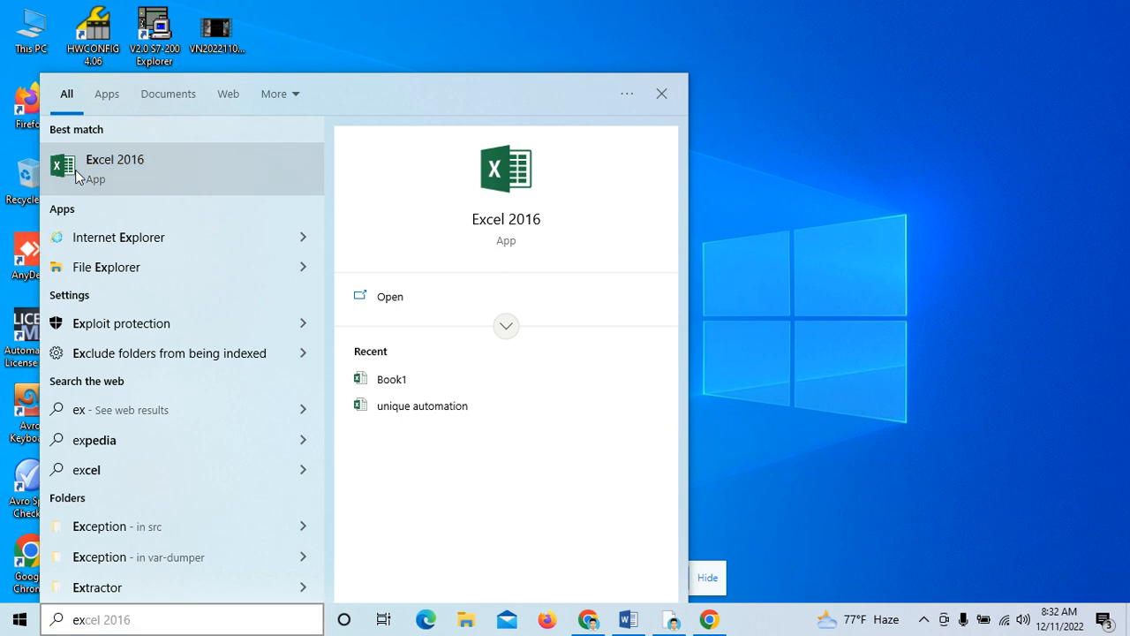
left_click(75, 169)
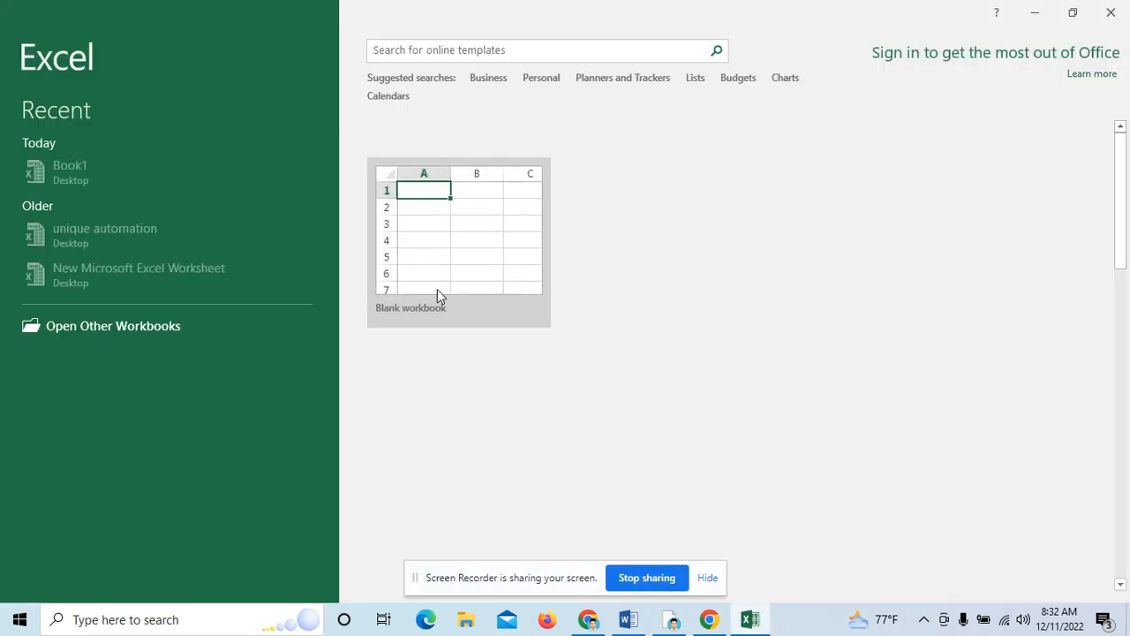
left_click(754, 123)
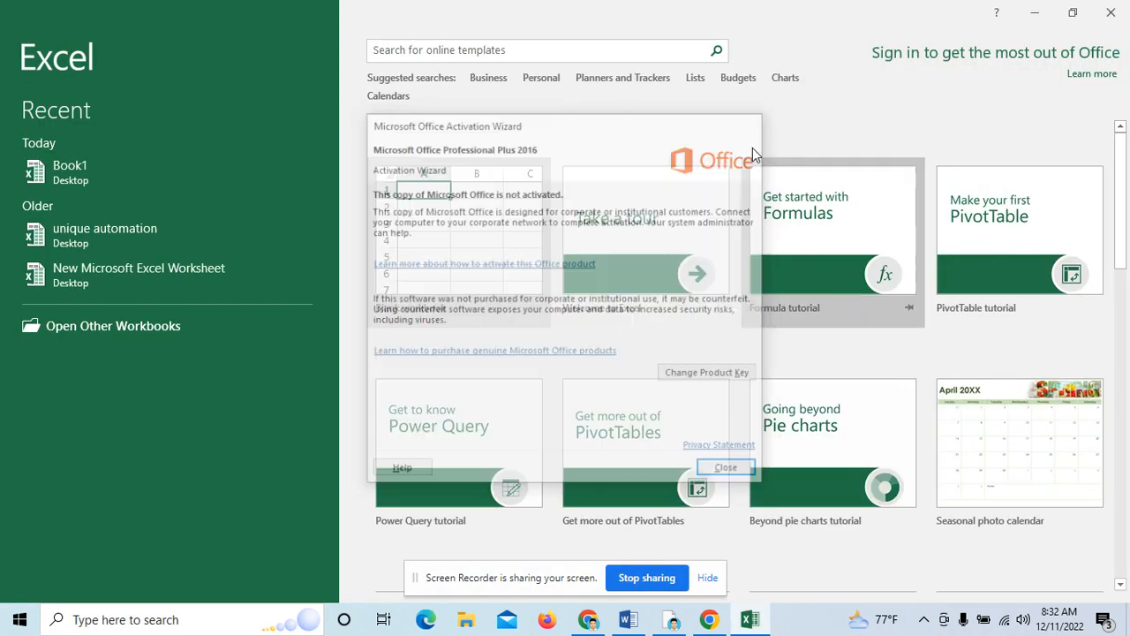
left_click(495, 237)
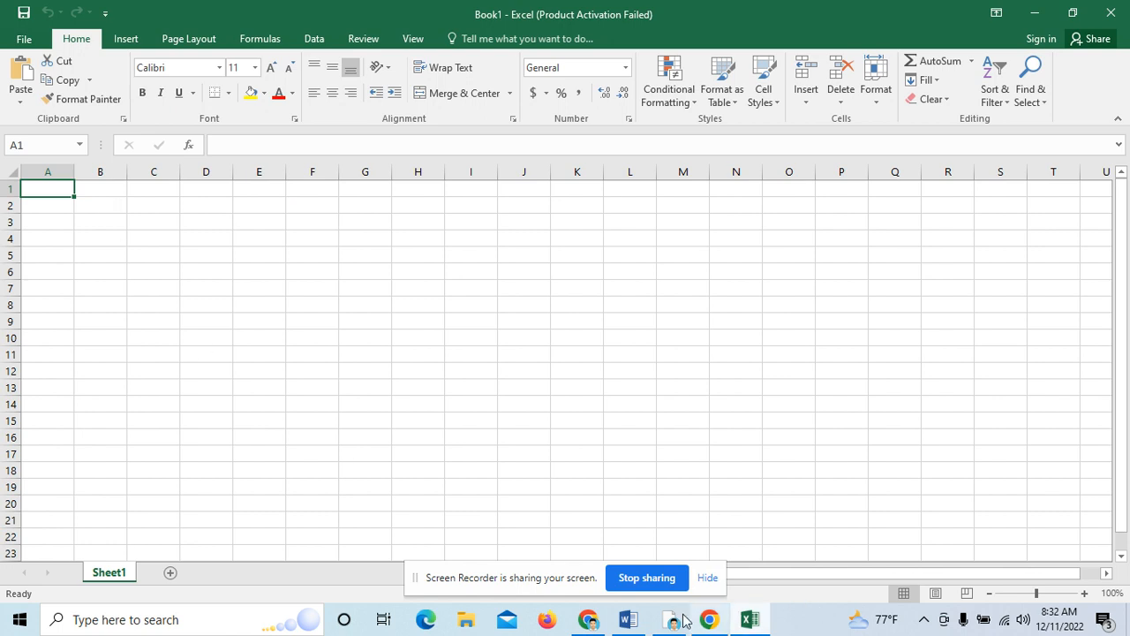
left_click(628, 619)
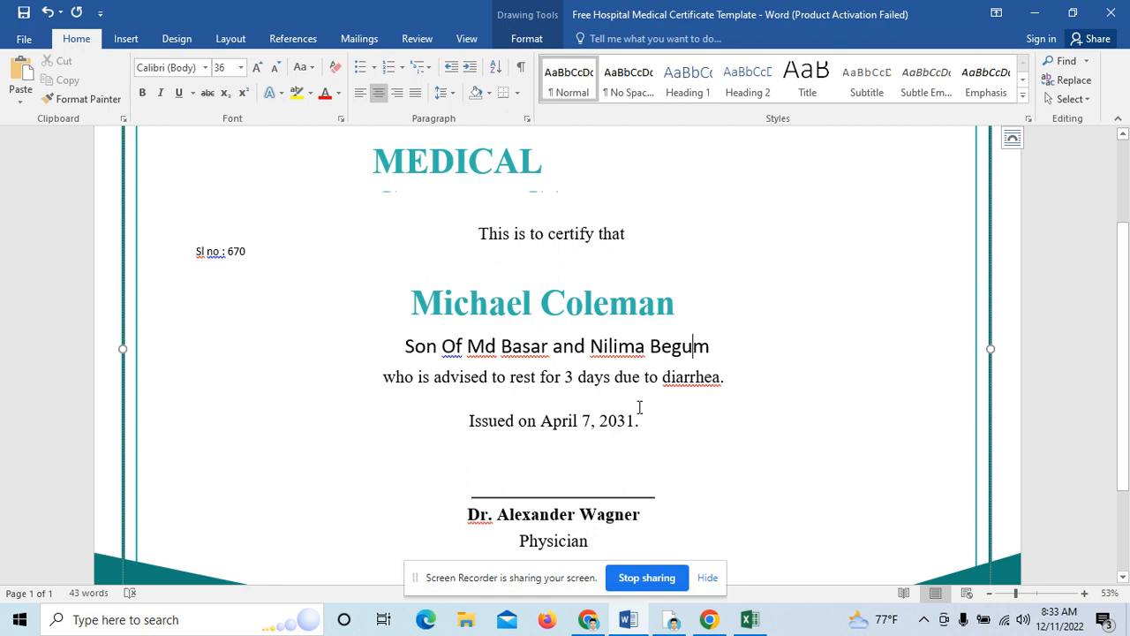
left_click(750, 621)
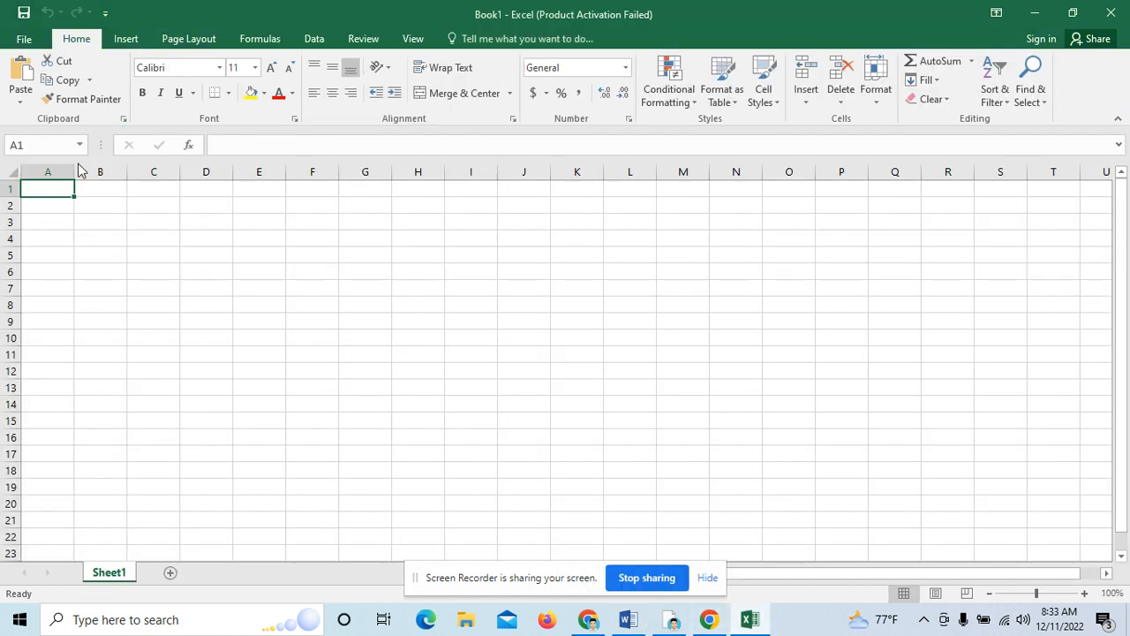
Step: Enter headers Name, Fathers Name, Mothers Name and Sl No in A1:D1, widening columns A and B
left_click_drag(74, 169, 207, 170)
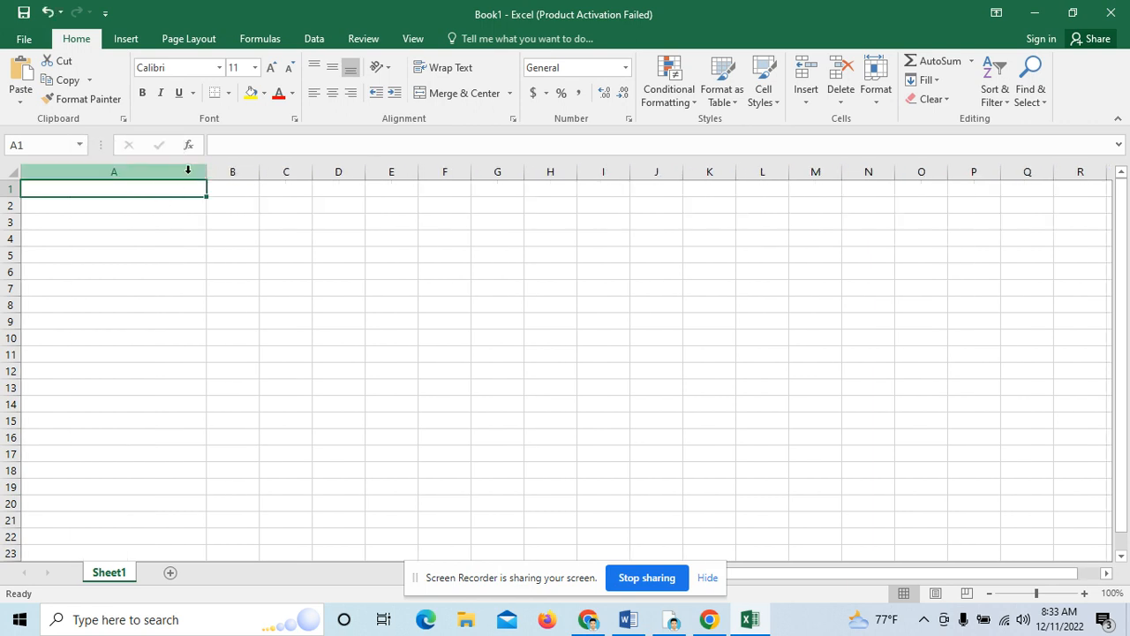
type("Name")
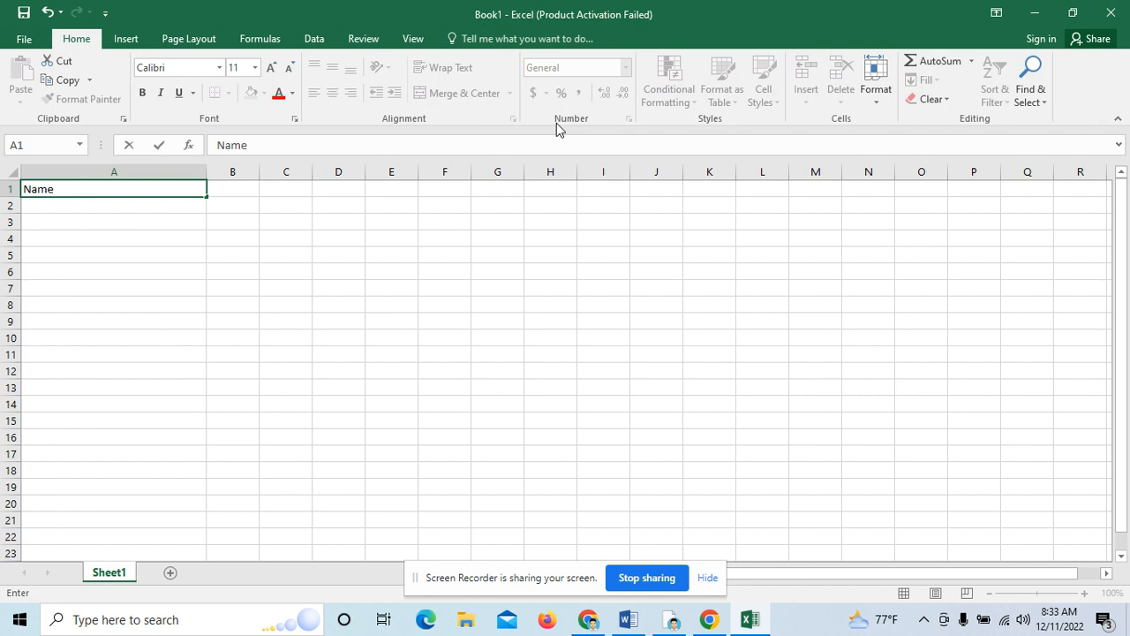
key("Tab")
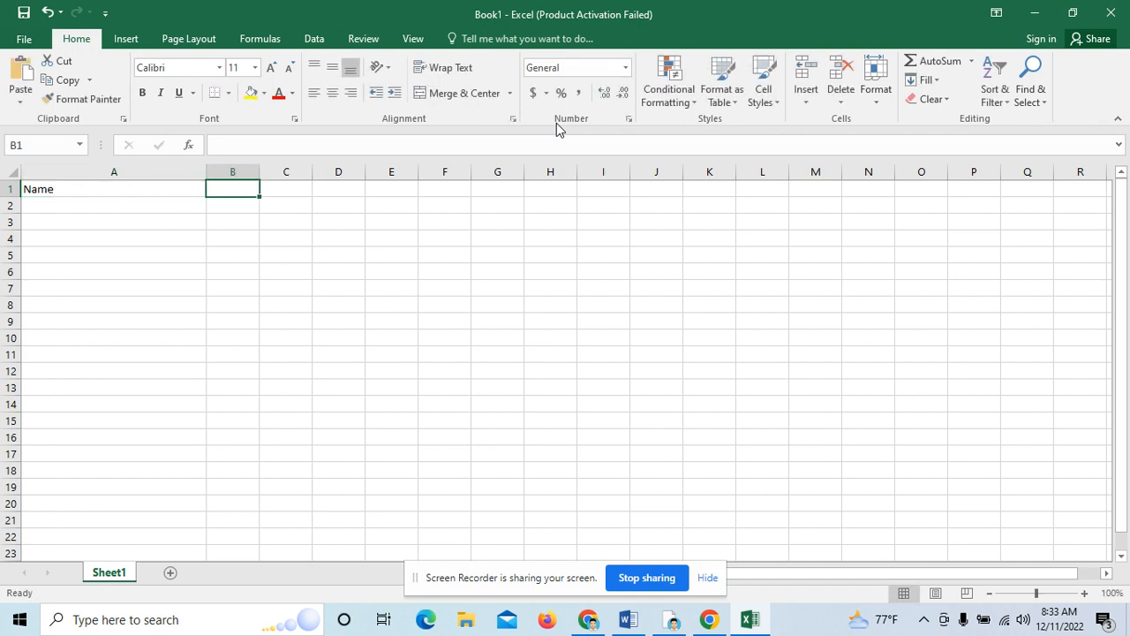
type("Fathe")
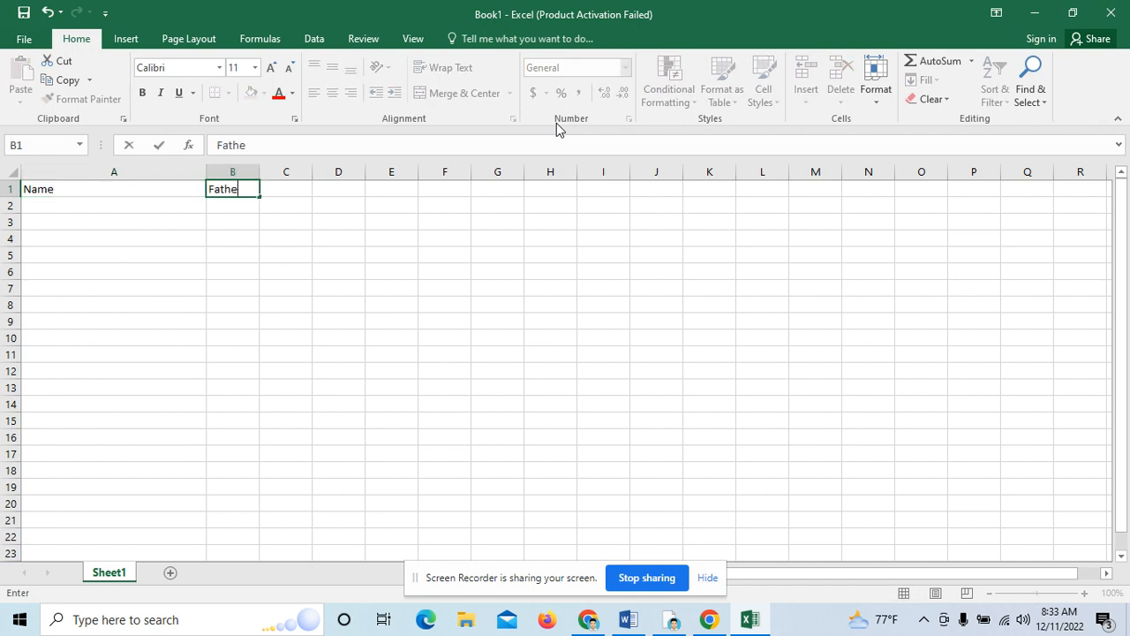
type("rs Name")
key("Tab")
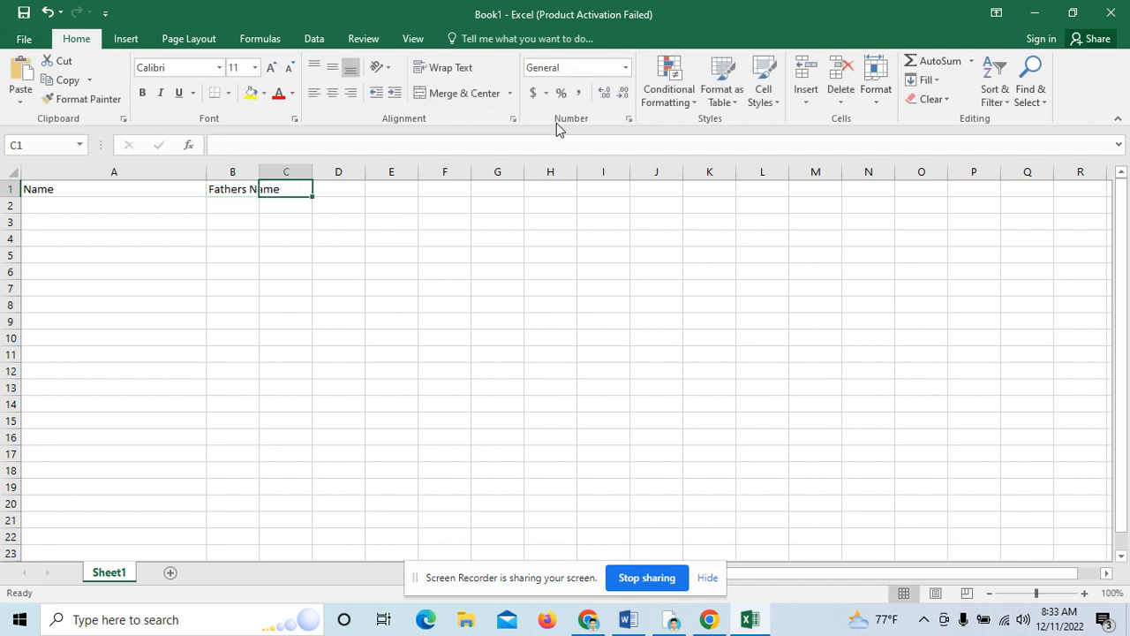
type("Mothers ")
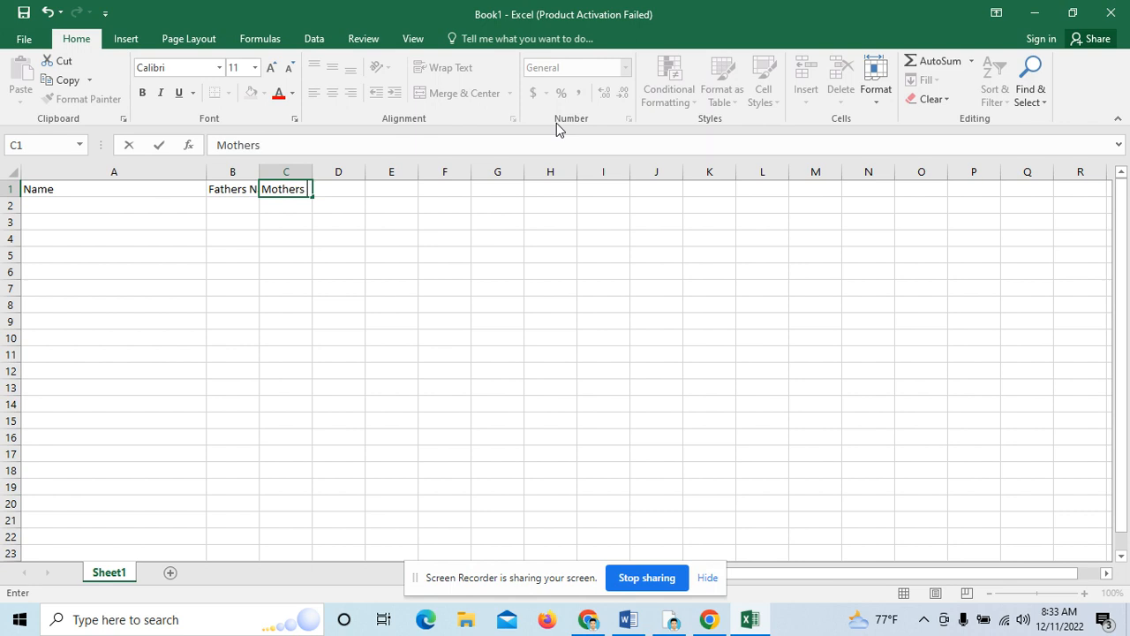
type("Name")
key("Tab")
type("S")
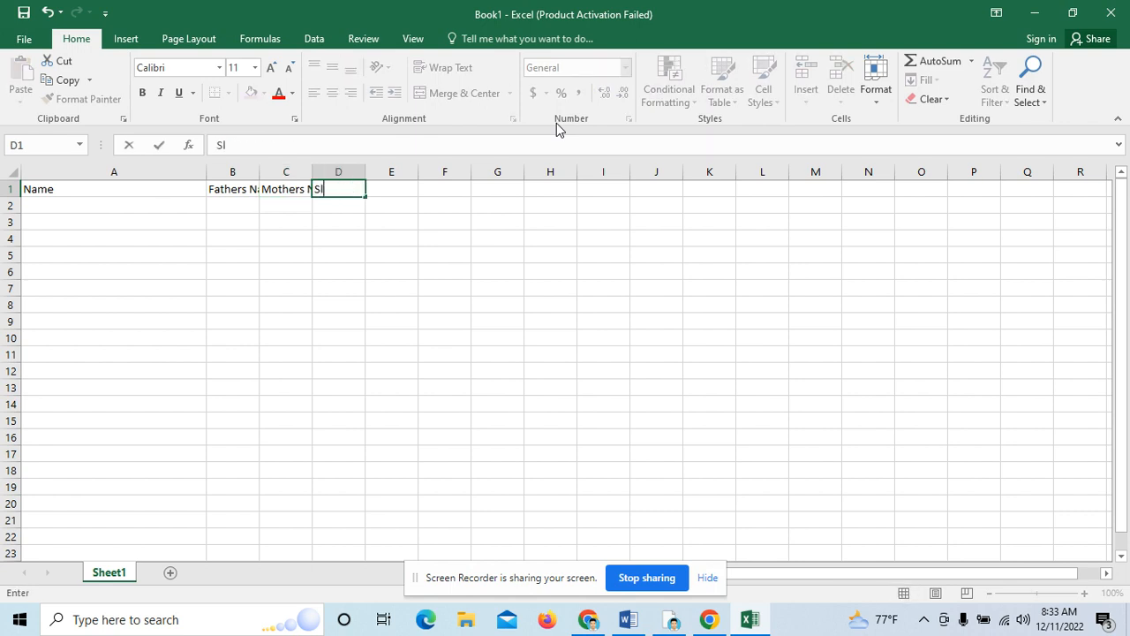
type("l No")
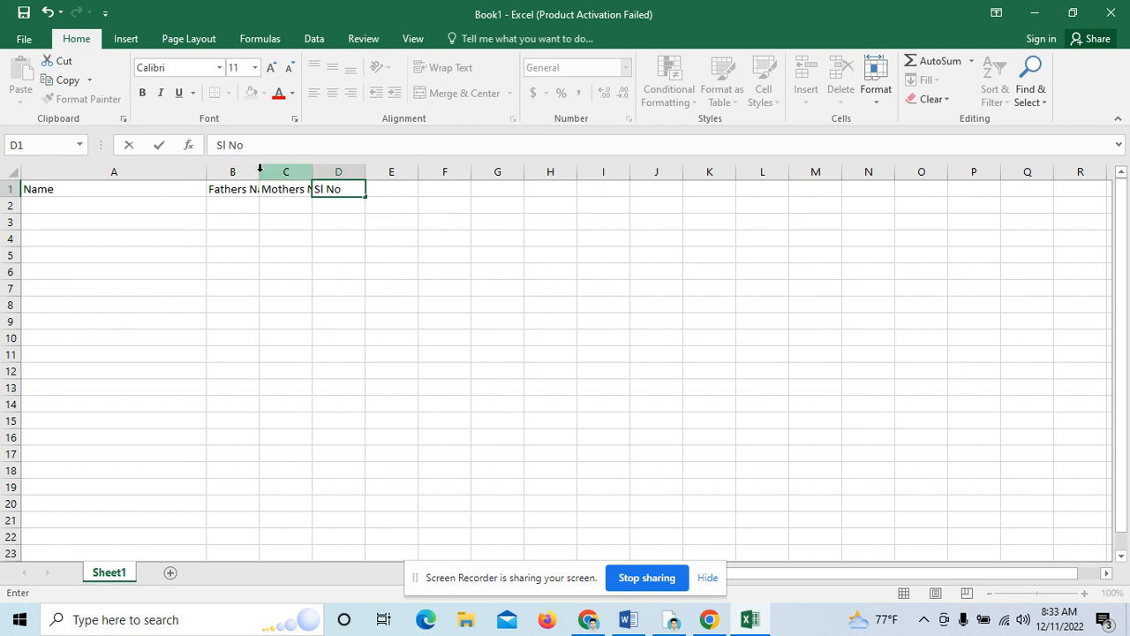
left_click(264, 202)
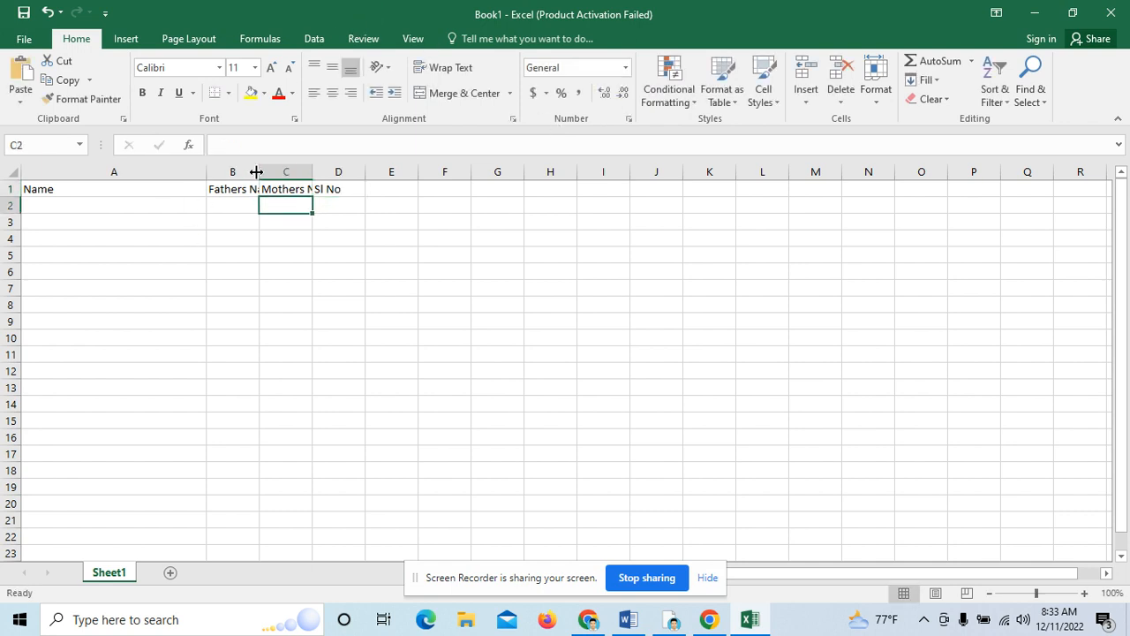
left_click_drag(259, 172, 509, 172)
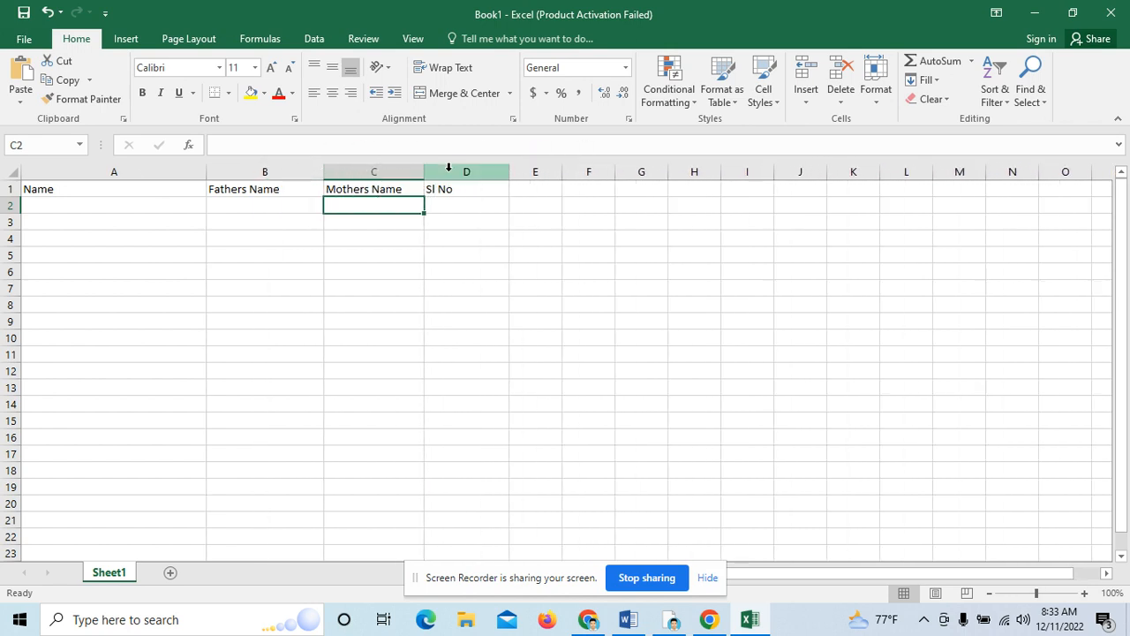
left_click(82, 207)
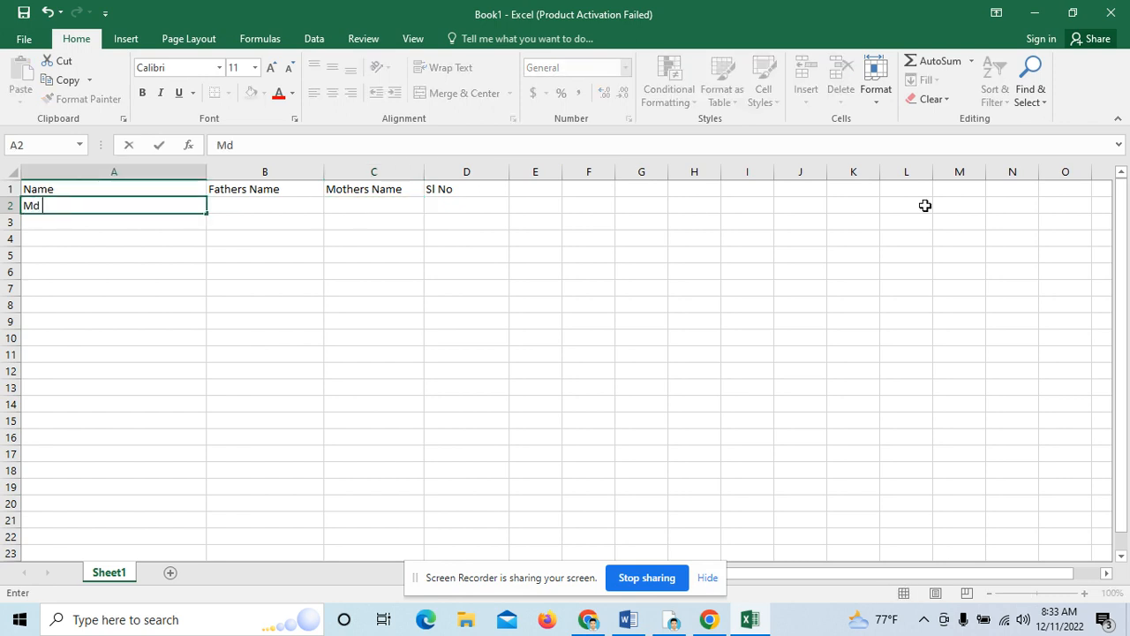
Step: Fill row 2 with the first person's name, father's name, mother's name and Sl No 789
key("Tab")
type("A")
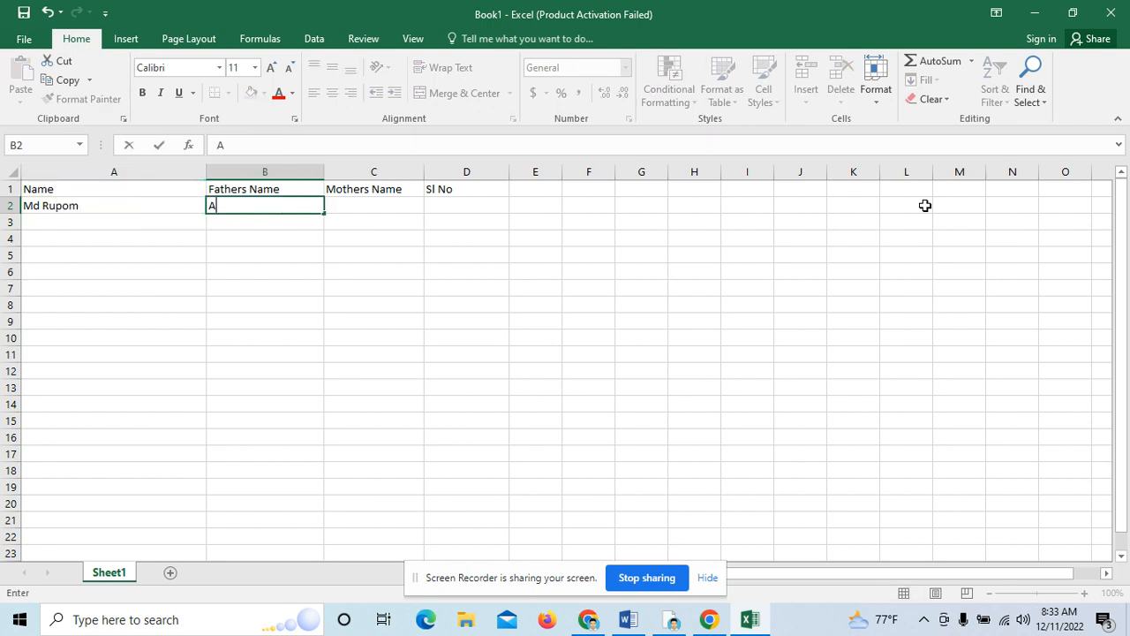
type("sad")
key("Tab")
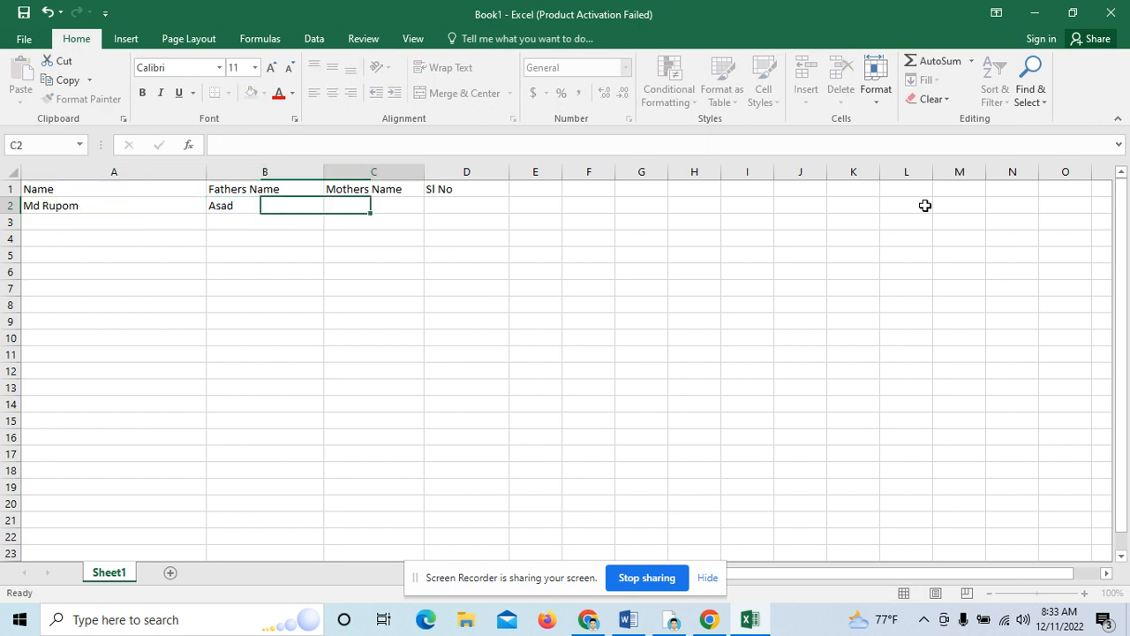
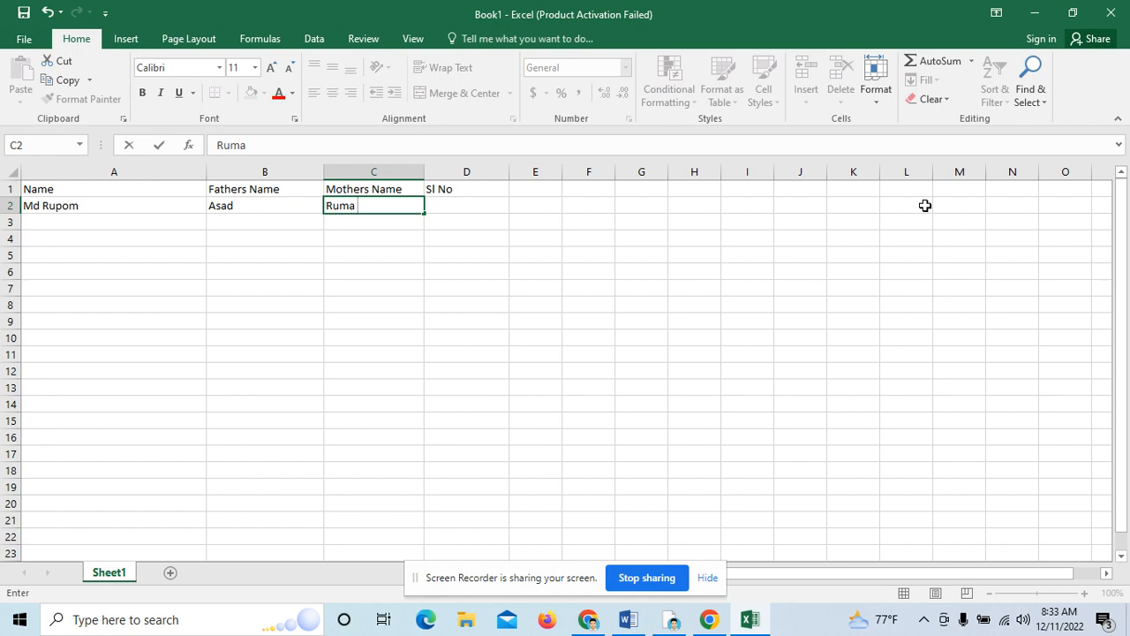
key("Tab")
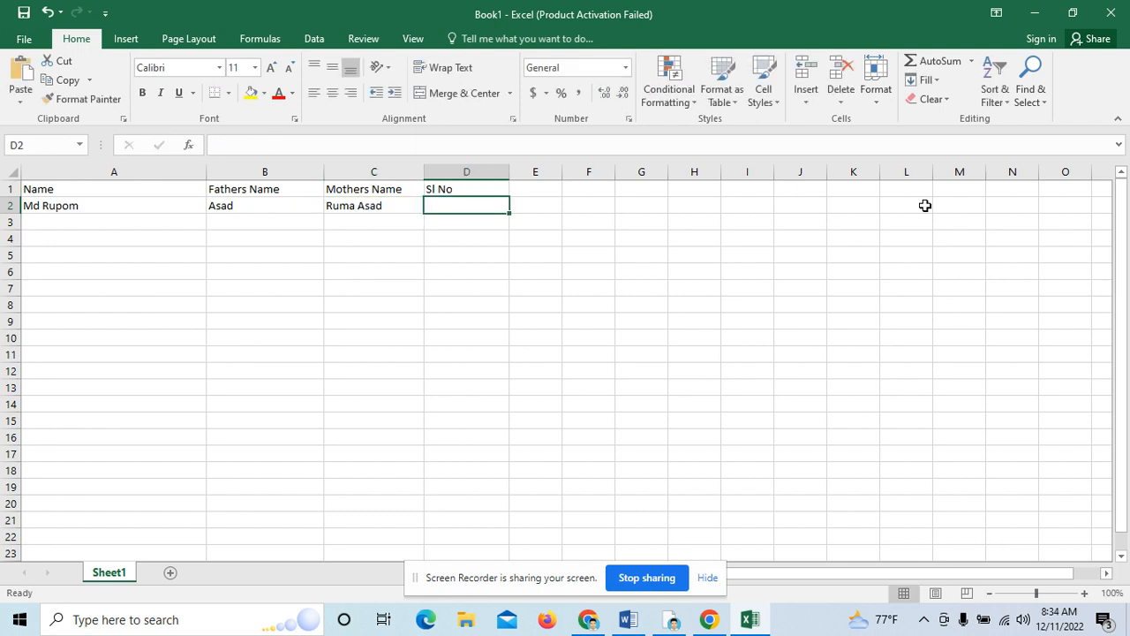
type("789")
key("Return")
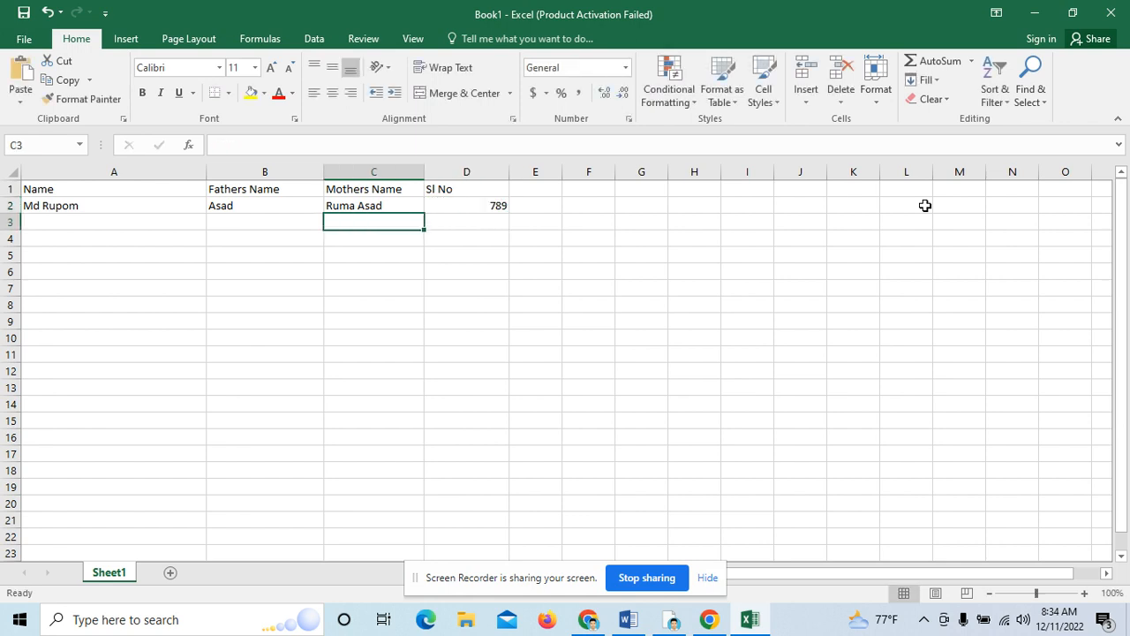
Step: Fill row 3 with the second person's name, parents' names and Sl No 789
key("Left")
key("Left")
type("Rah")
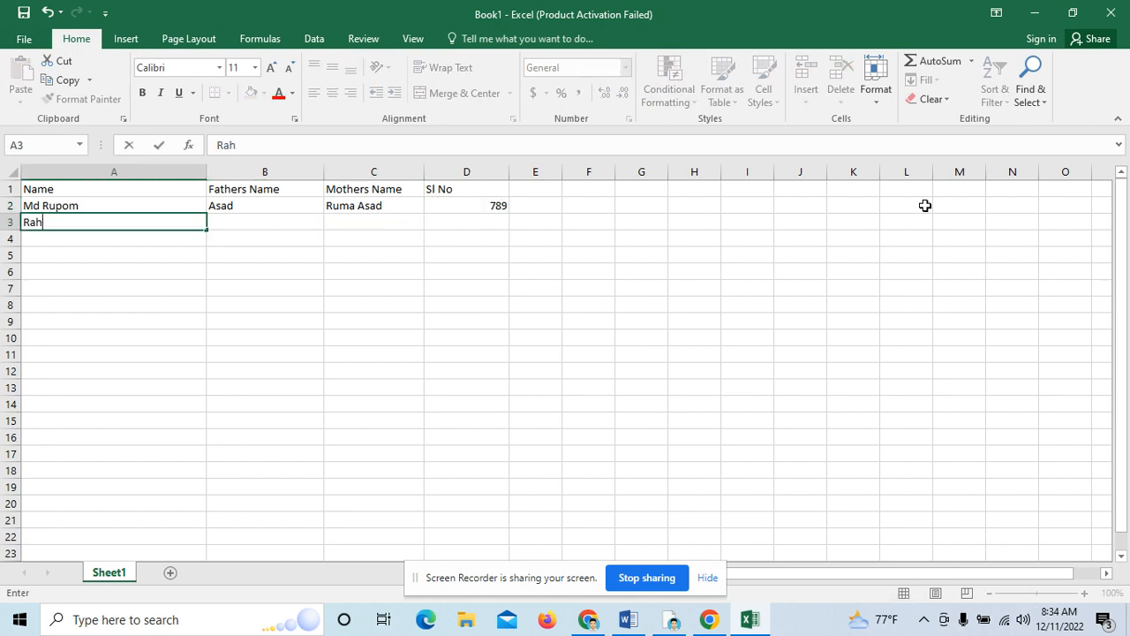
type("im")
key("Tab")
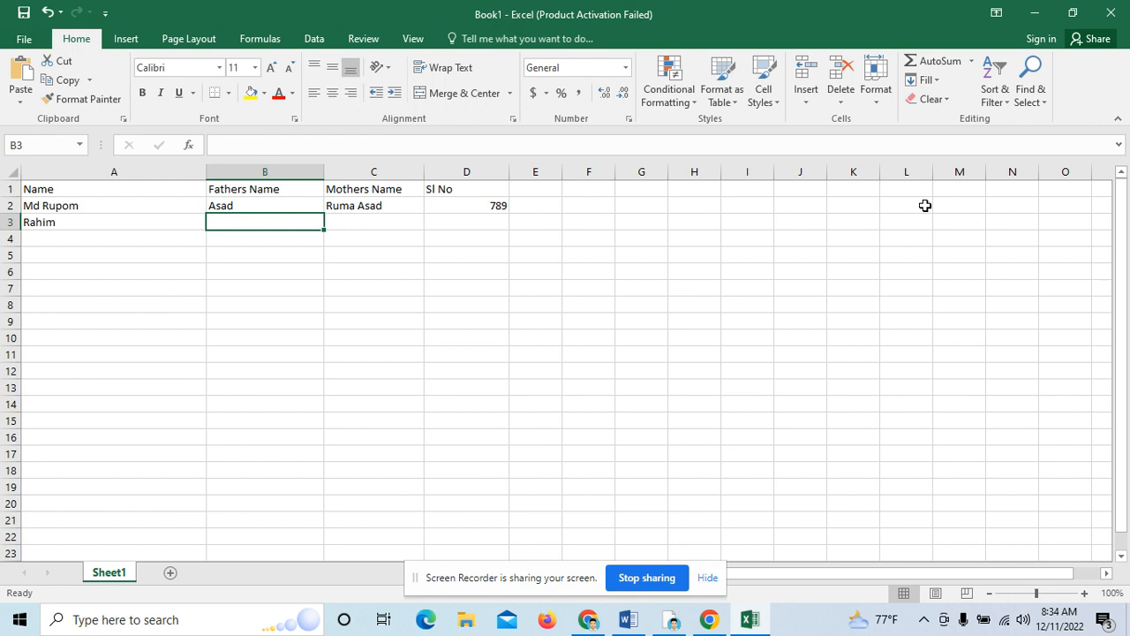
type("Karim")
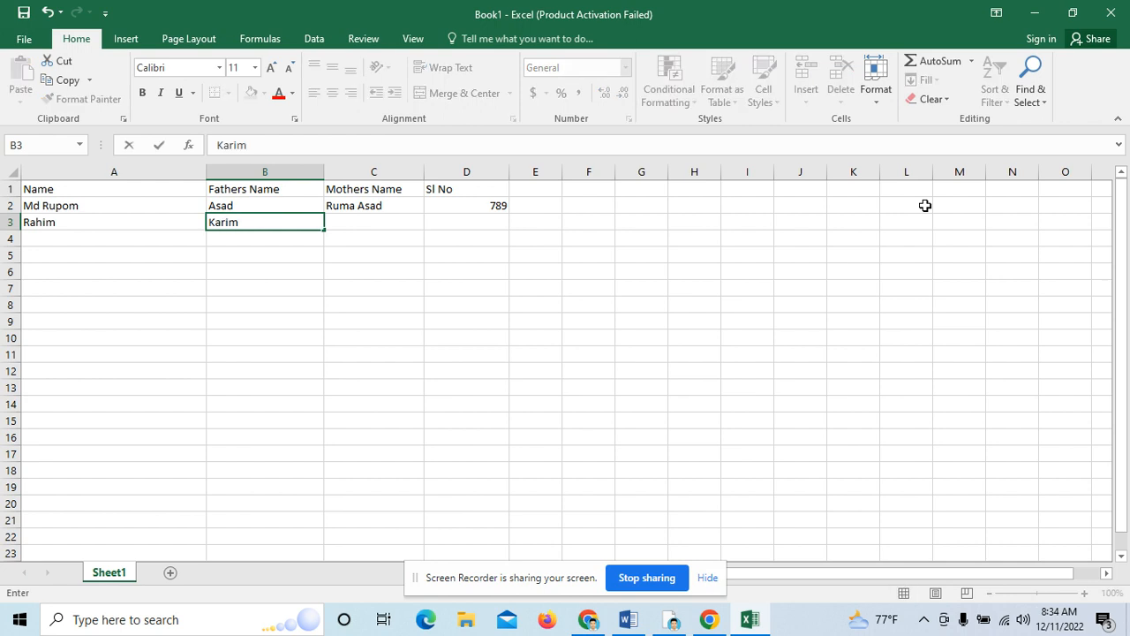
key("Tab")
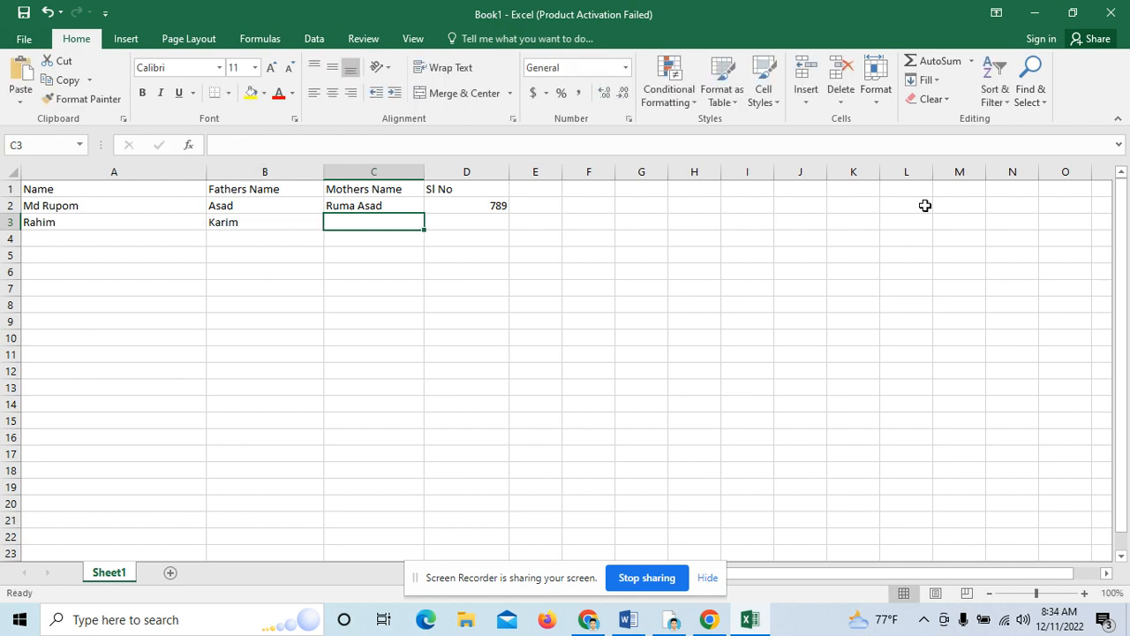
type("Sathi")
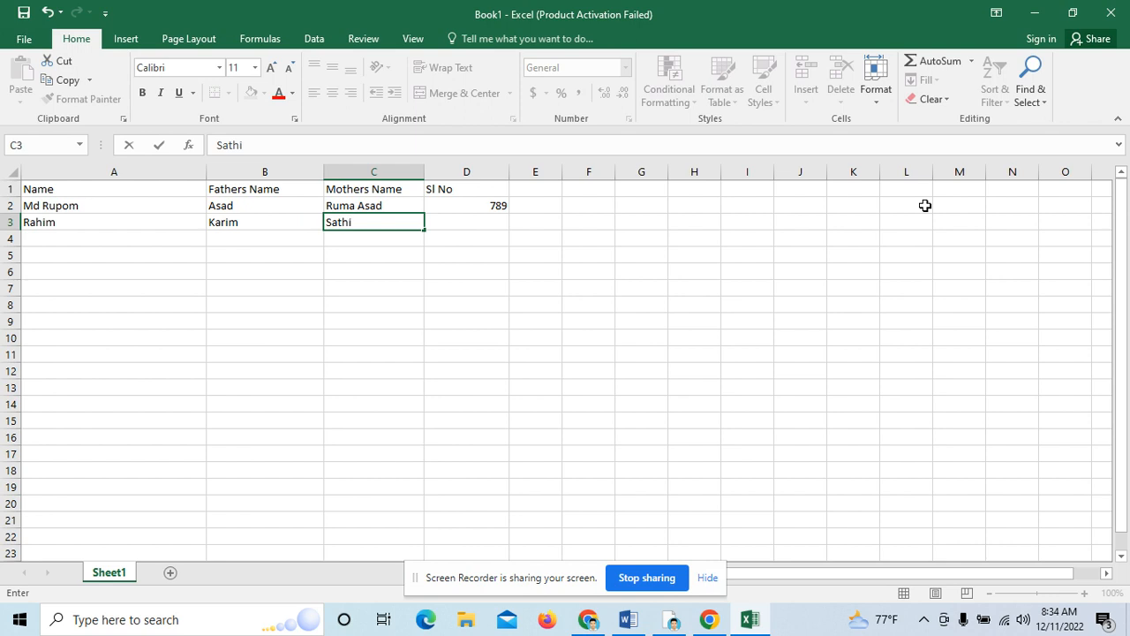
key("Tab")
type("789")
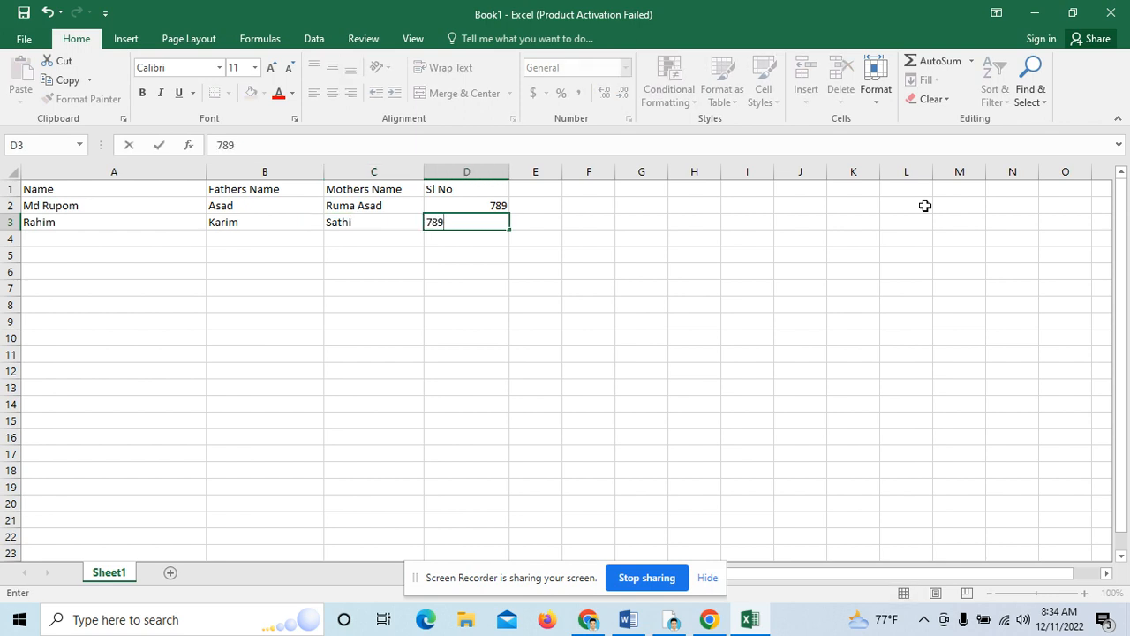
key("Return")
Step: Fill row 4 with placeholder text in all four columns
type("h")
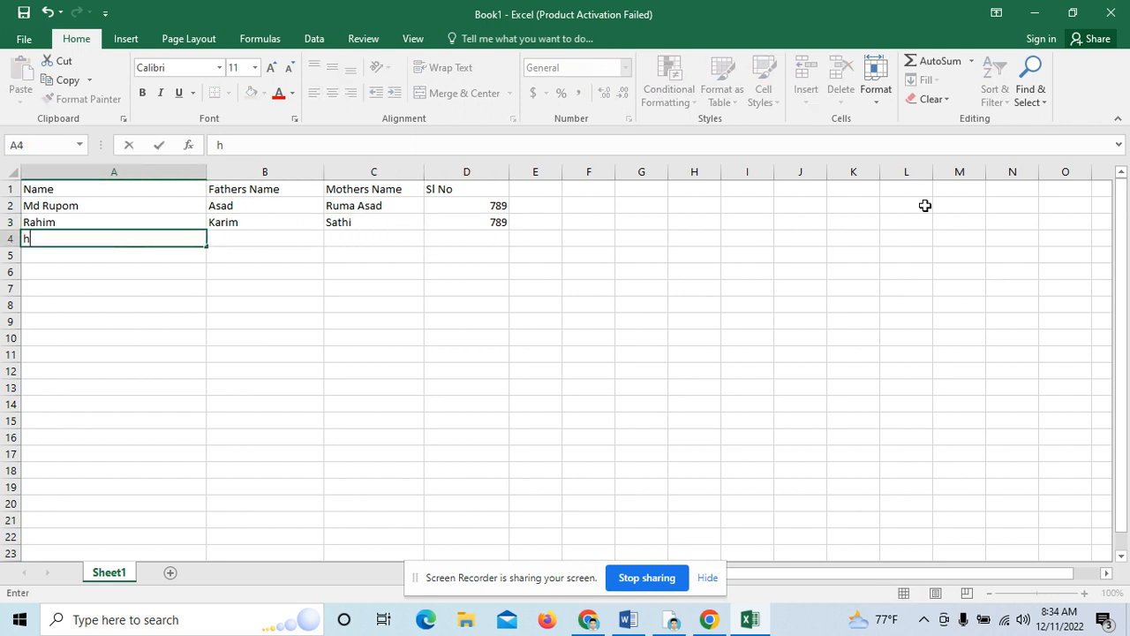
type("jdkfjlj")
key("Tab")
type("j")
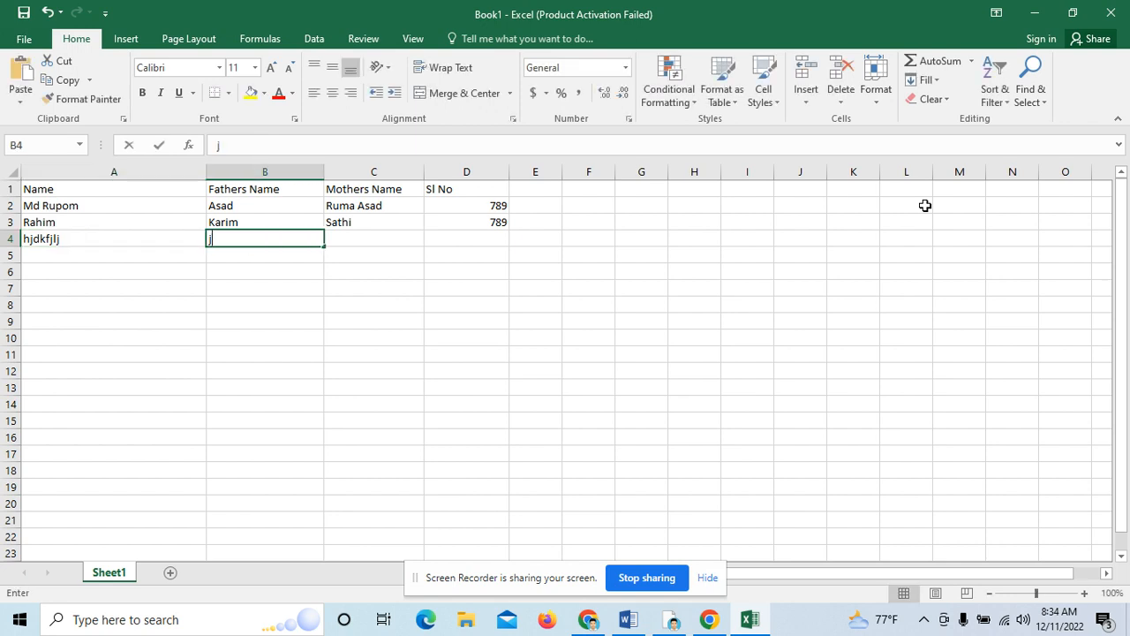
type("hksjlfhkf")
key("Tab")
type("jfjsl")
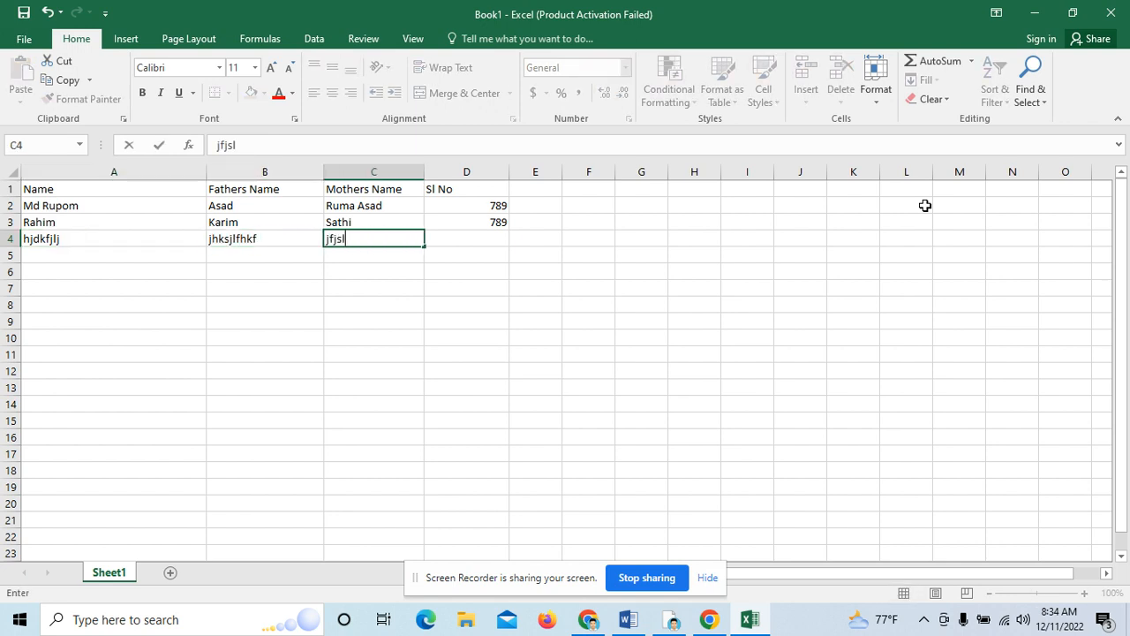
type("kfsf")
key("Tab")
type("skfjlhfk")
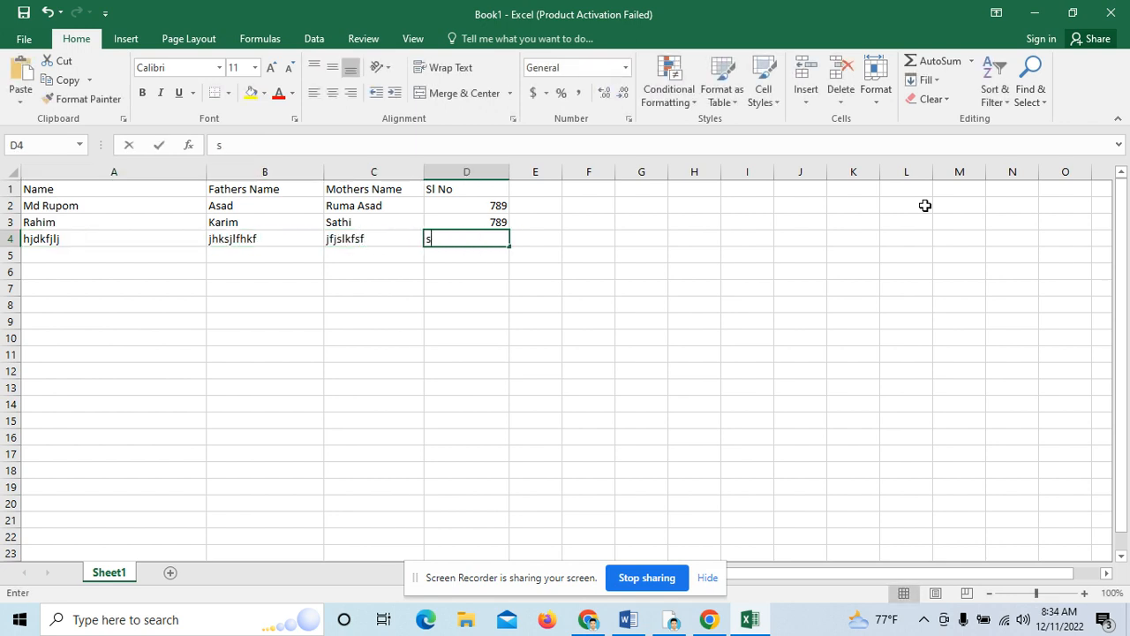
key("Return")
Step: Fill row 5 with placeholder text, including an extra entry in column E
key("Left")
key("Left")
key("Left")
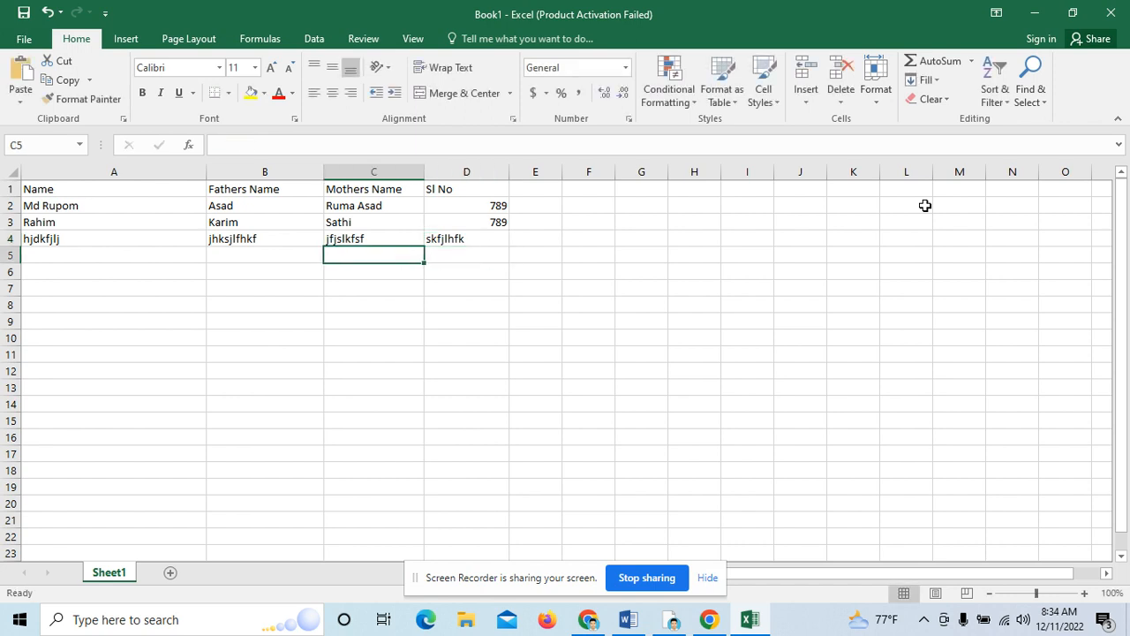
type("bbchgsf")
key("Tab")
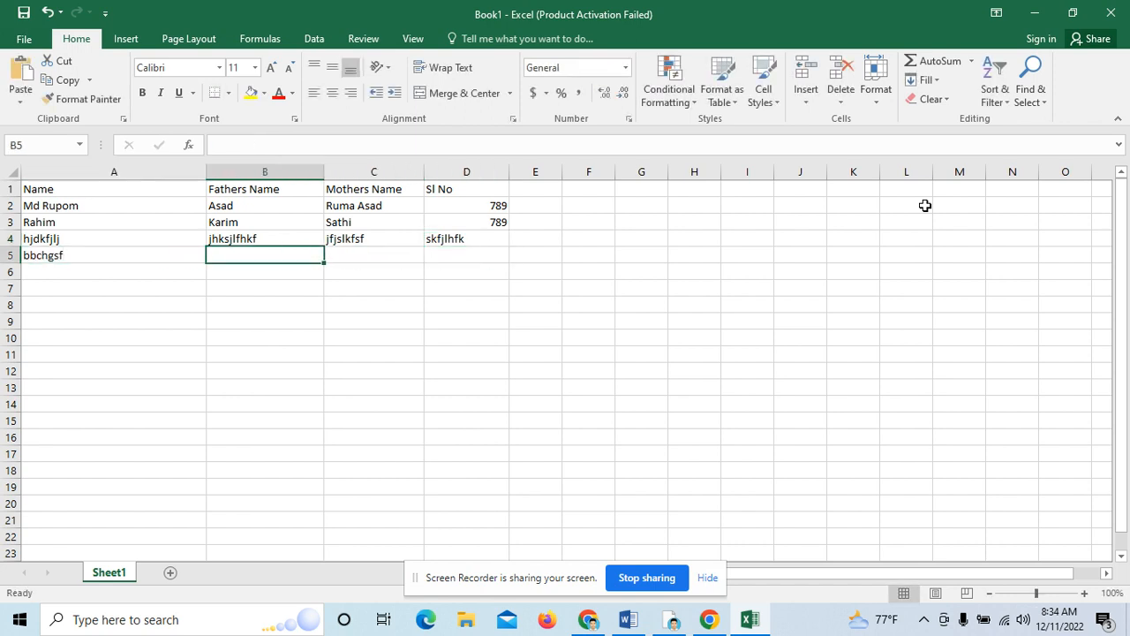
type("jbdjfhjf")
key("Tab")
type("kfjkf")
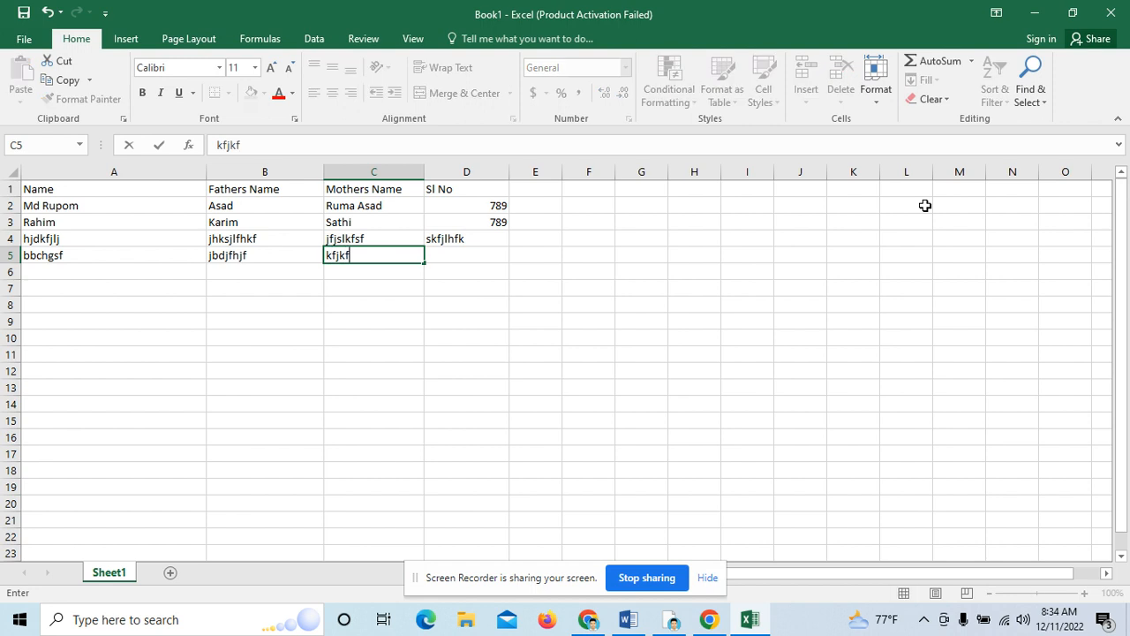
key("Tab")
type("kjdfm")
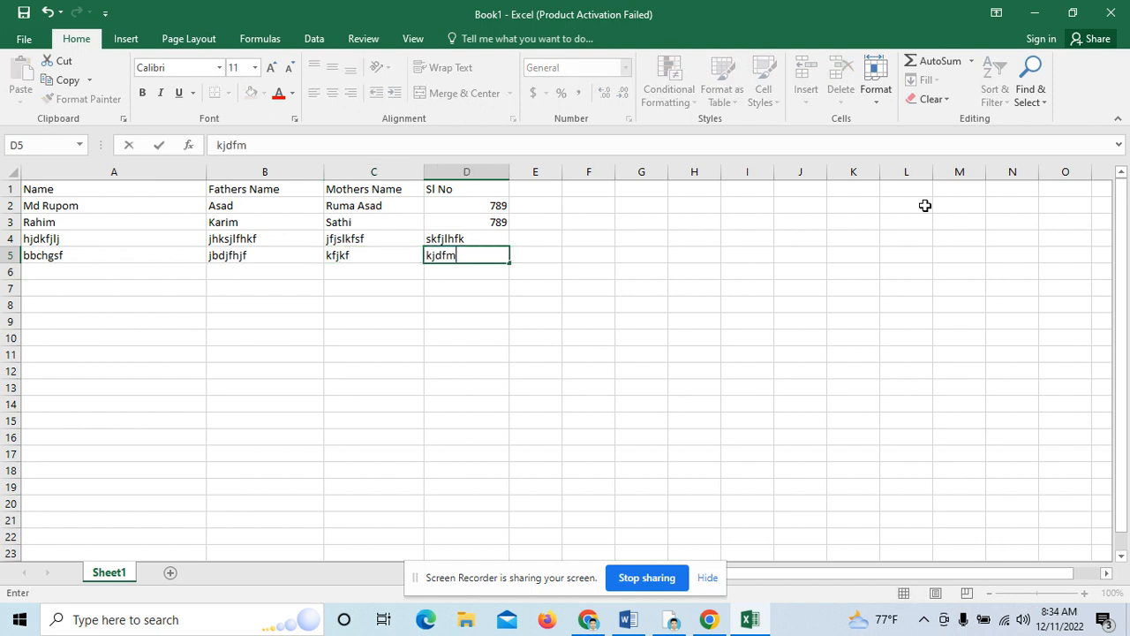
key("Tab")
type("sjfhskf")
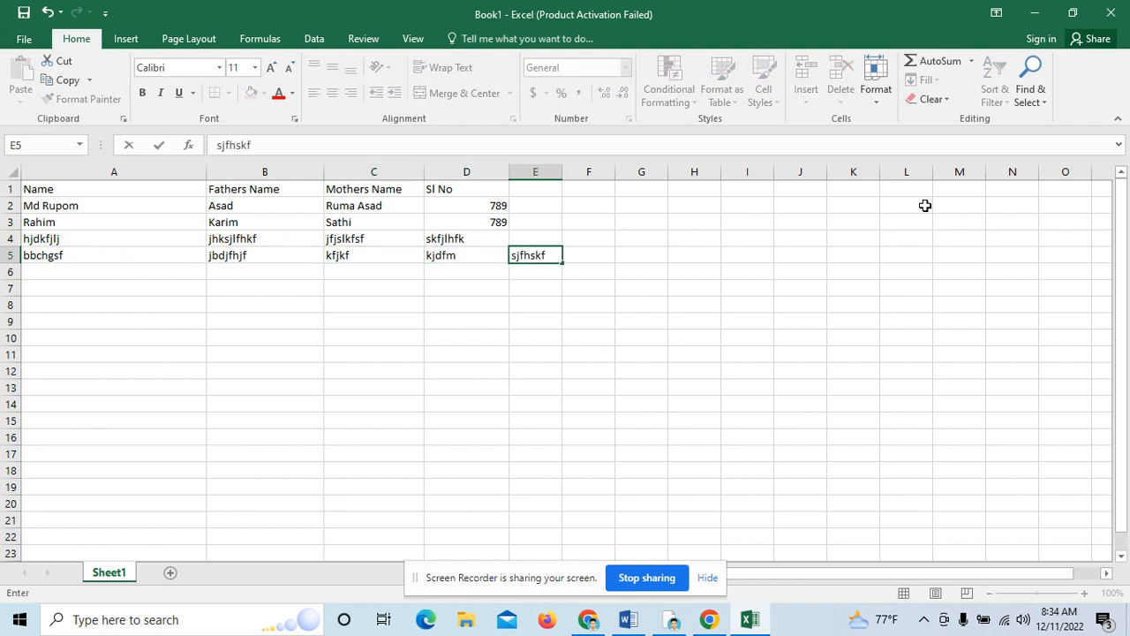
key("Down")
Step: Fill row 6 with placeholder text across Name, Fathers Name, Mothers Name and Sl No
key("Left")
key("Left")
key("Left")
key("Left")
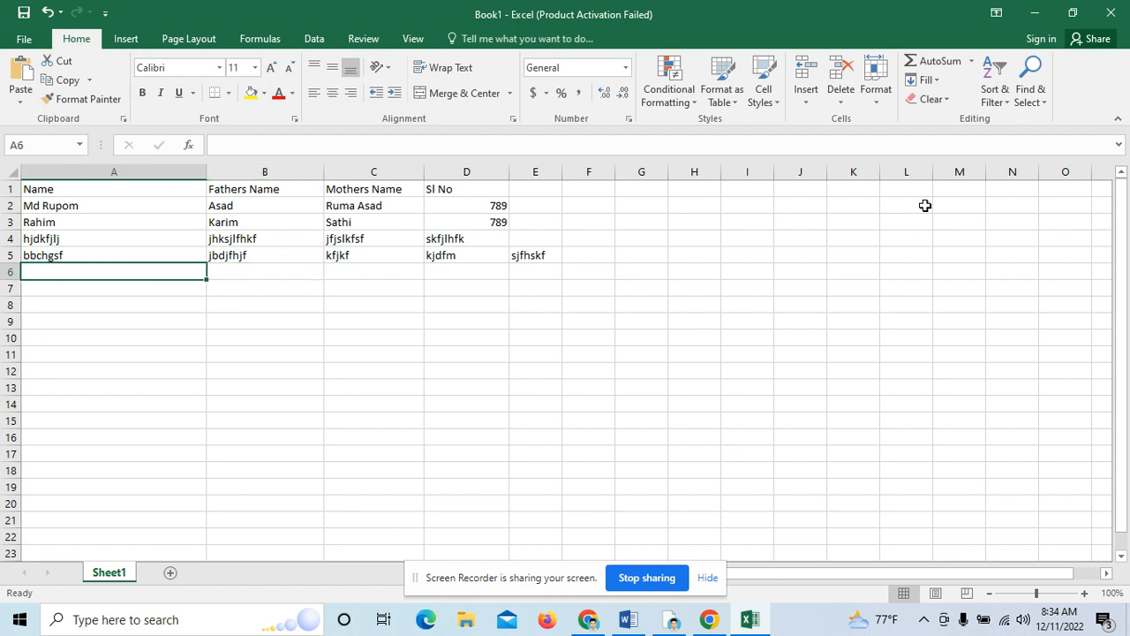
type("hfgjh")
key("Tab")
type("jbfk")
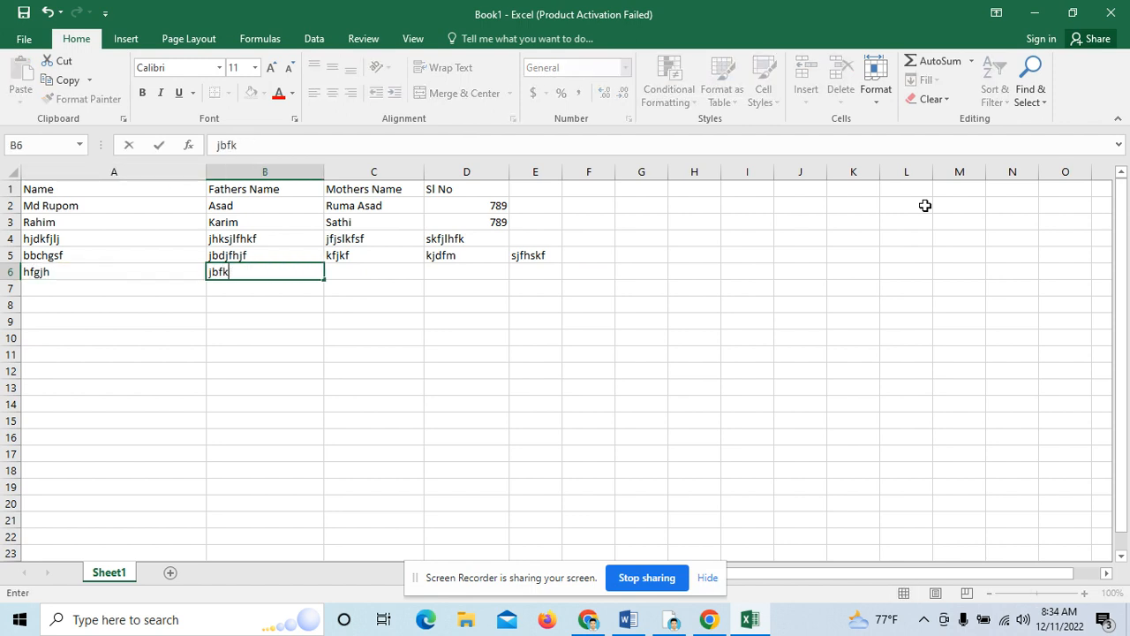
key("Tab")
type("nkjfk")
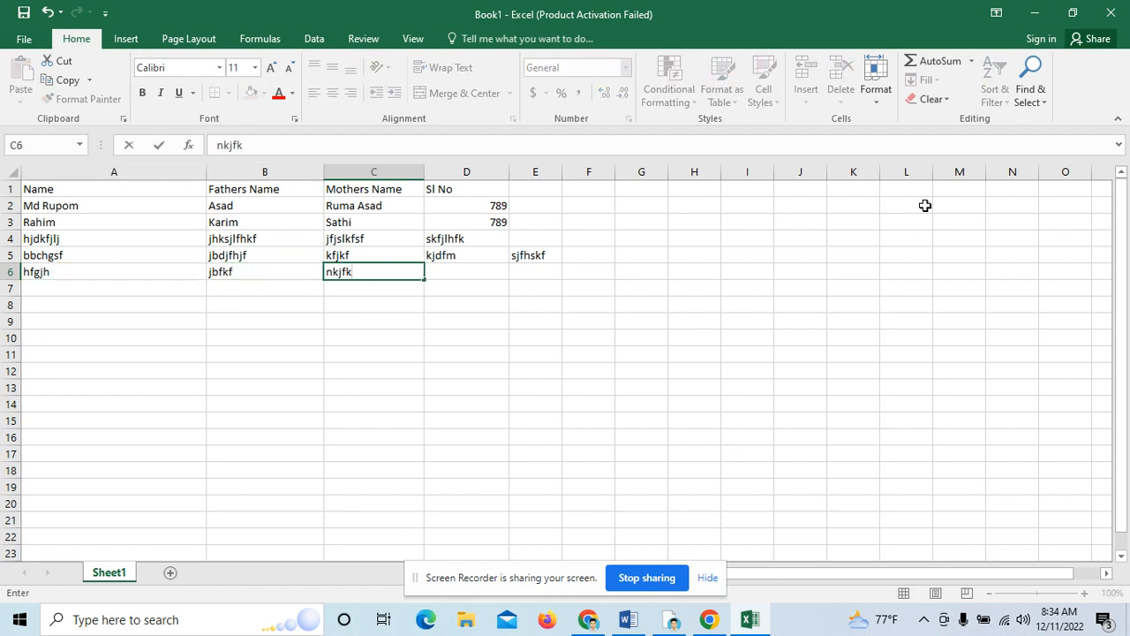
key("Tab")
type("bskfjkd")
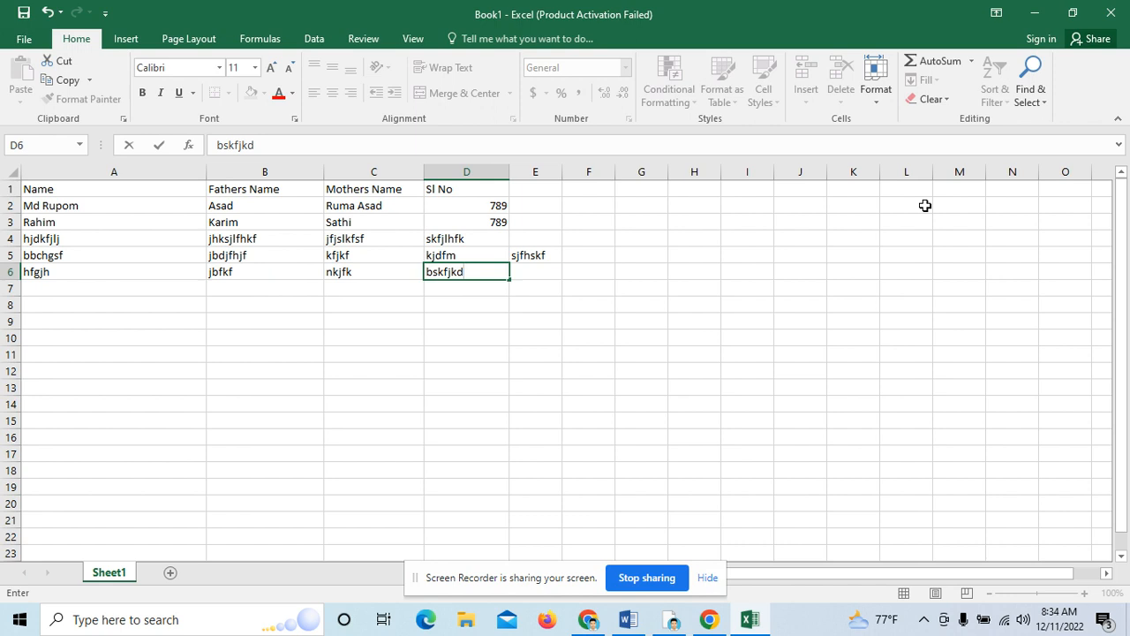
key("Tab")
key("Down")
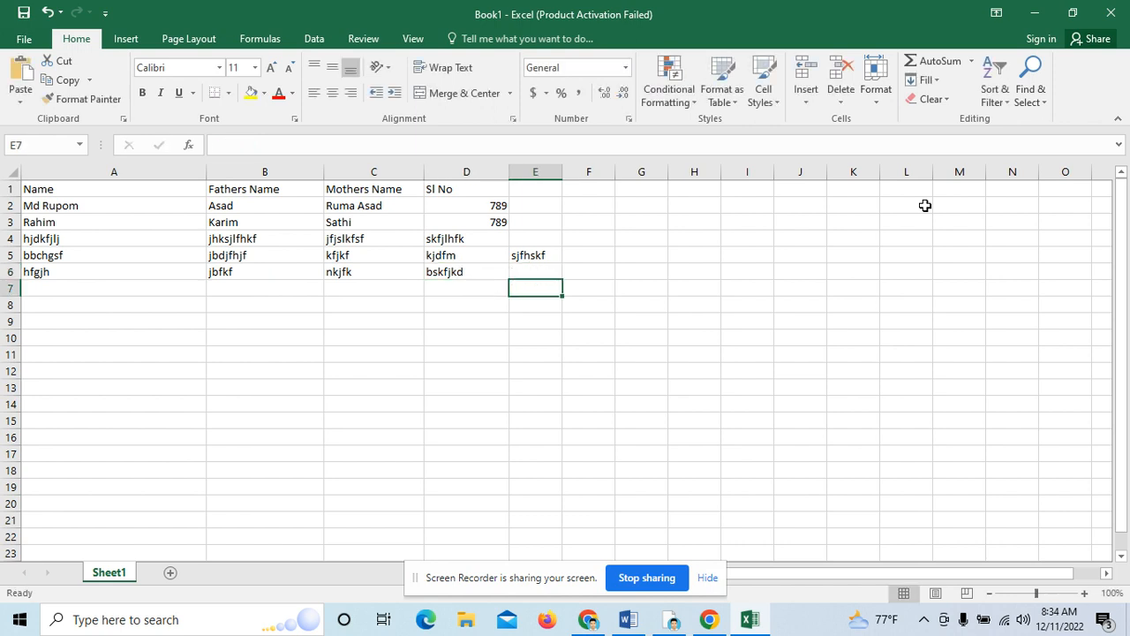
key("Left")
key("Left")
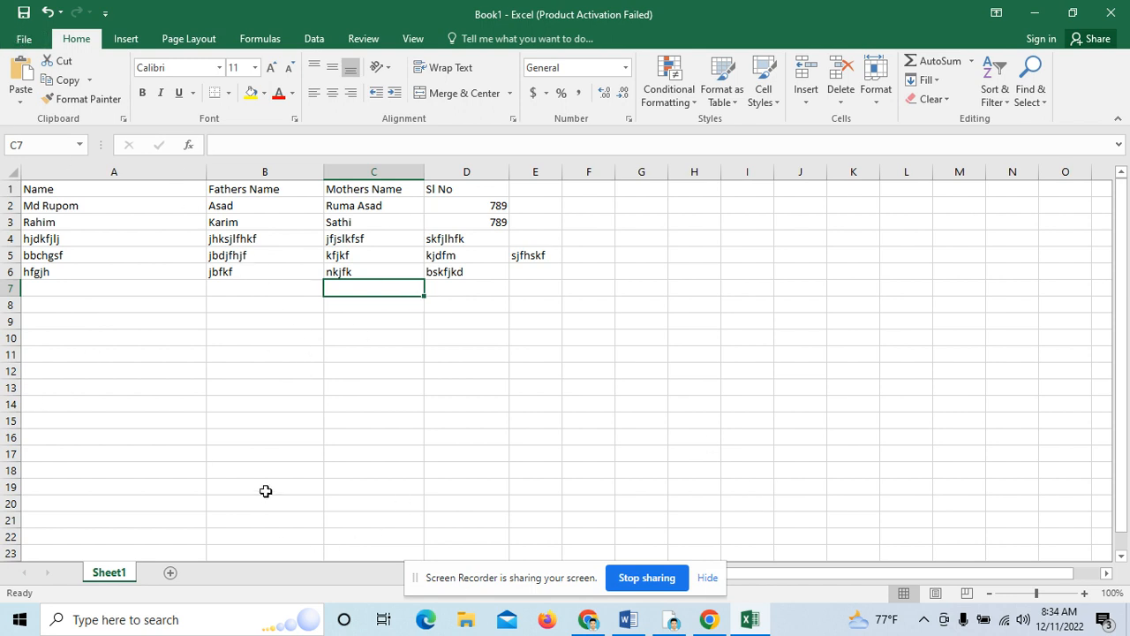
Step: Save the workbook to the Desktop under the name aaa
left_click(23, 46)
left_click(87, 208)
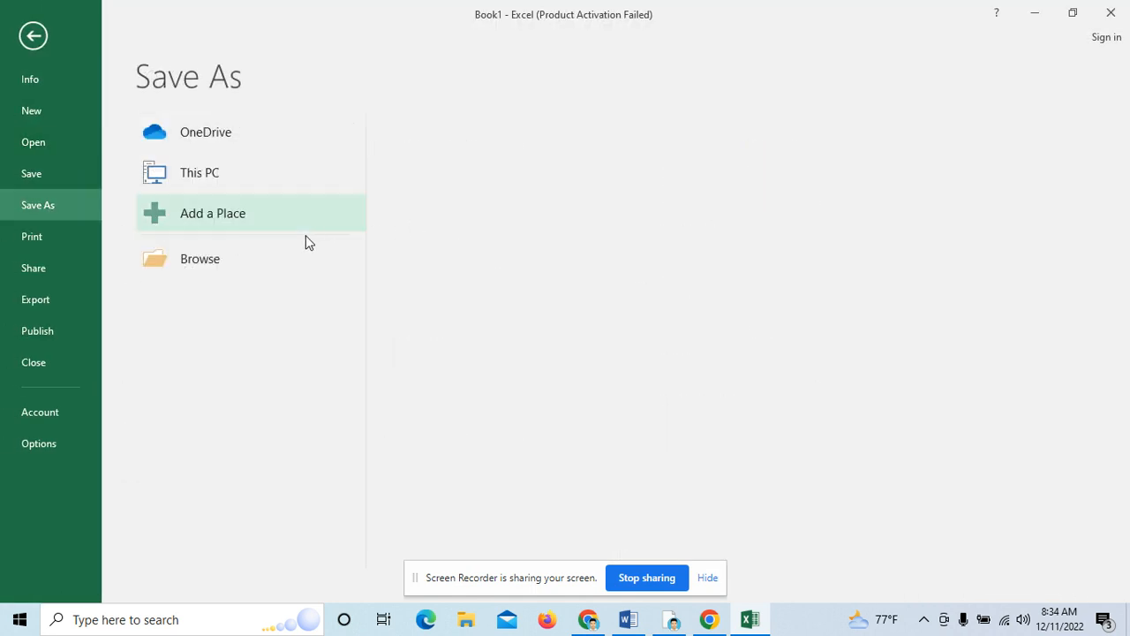
left_click(265, 259)
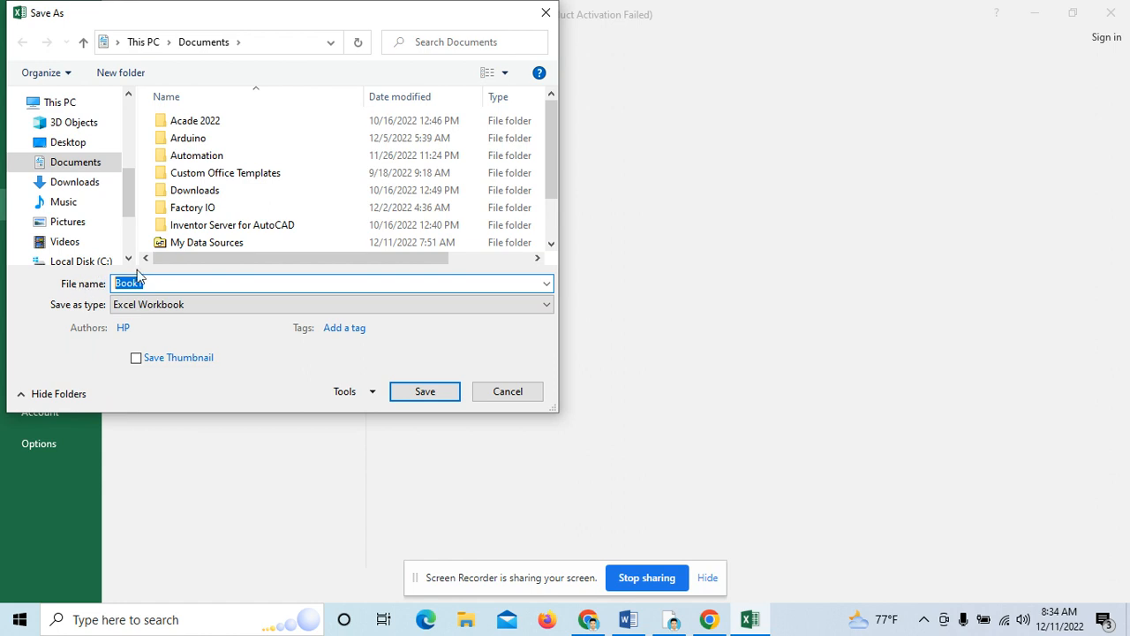
type("aaa")
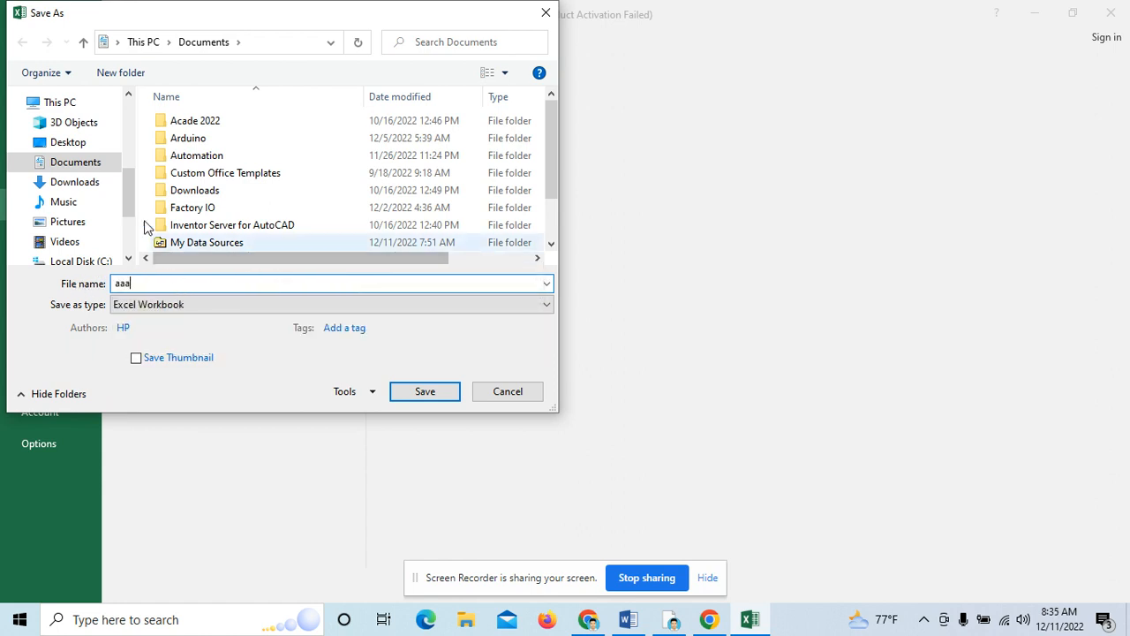
left_click(68, 142)
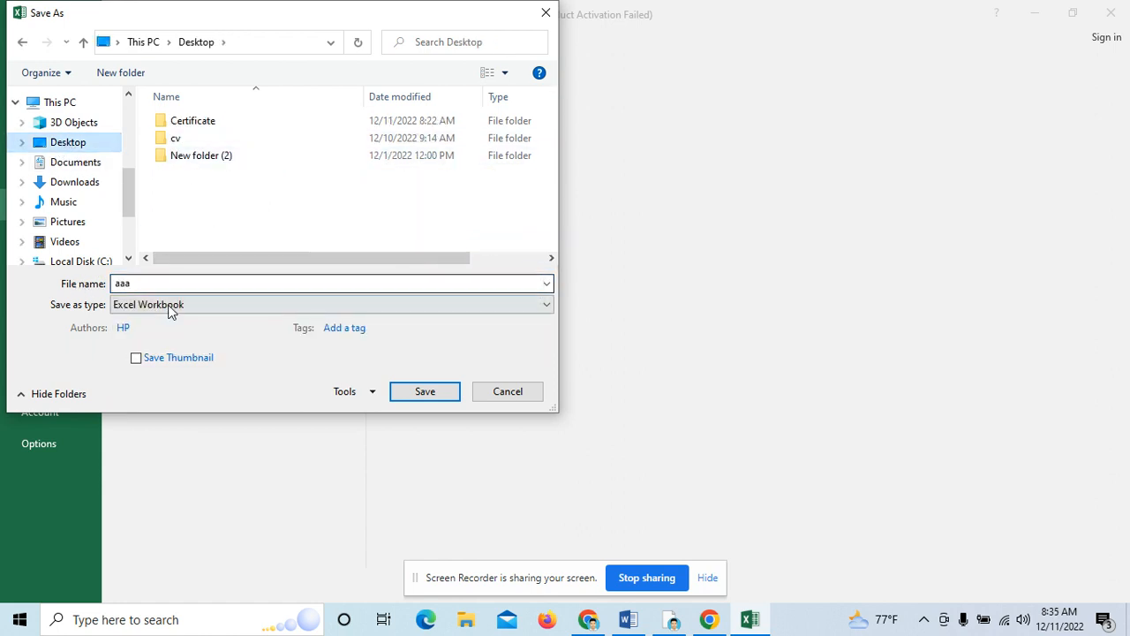
left_click(422, 395)
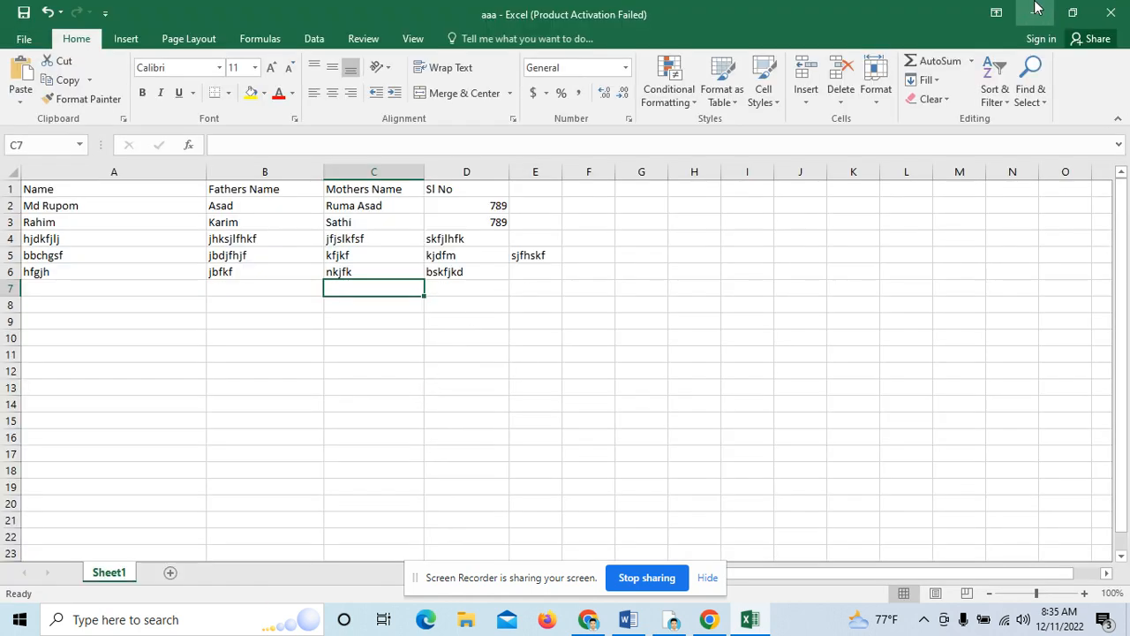
Step: Back in Word, choose Use an Existing List from Select Recipients on the Mailings tab
left_click(1035, 10)
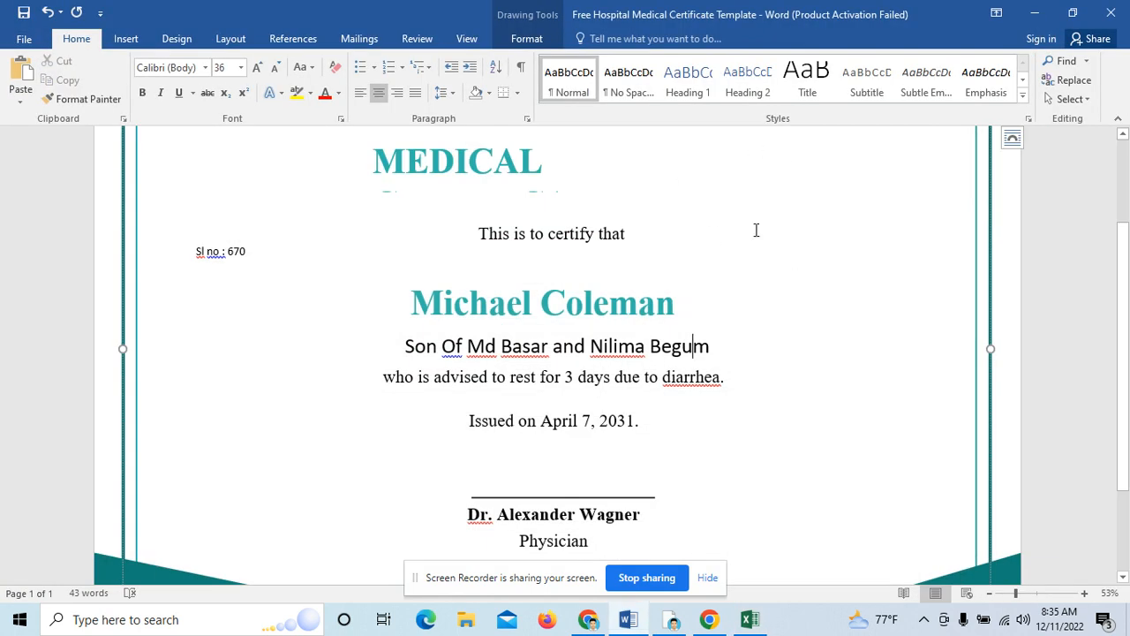
scroll(750, 234, "up", 3)
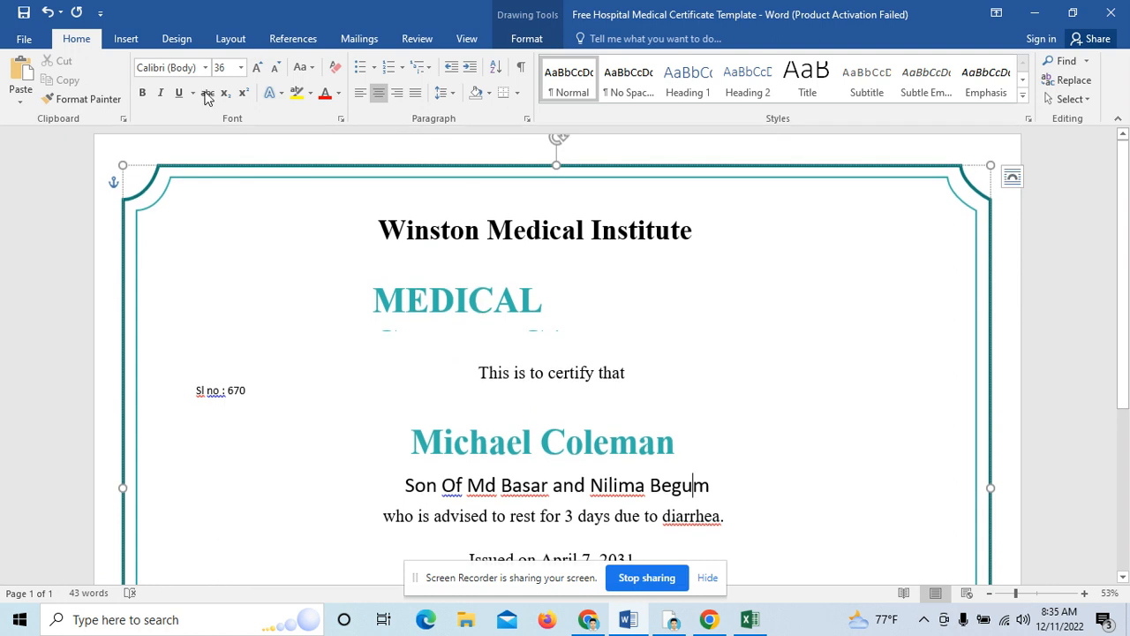
left_click(359, 40)
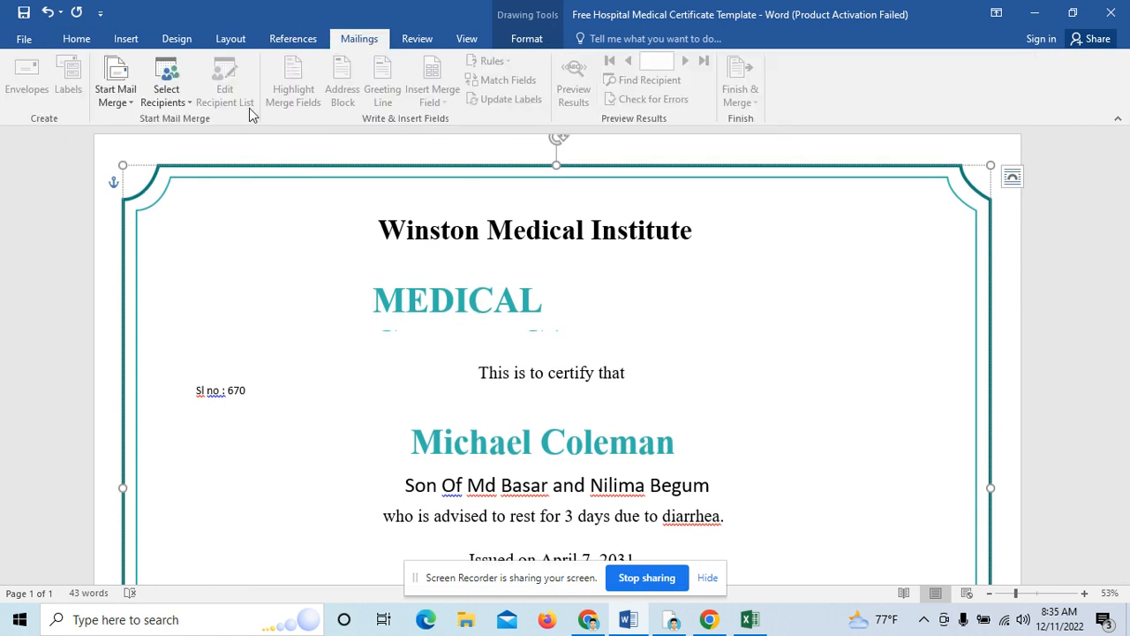
left_click(175, 100)
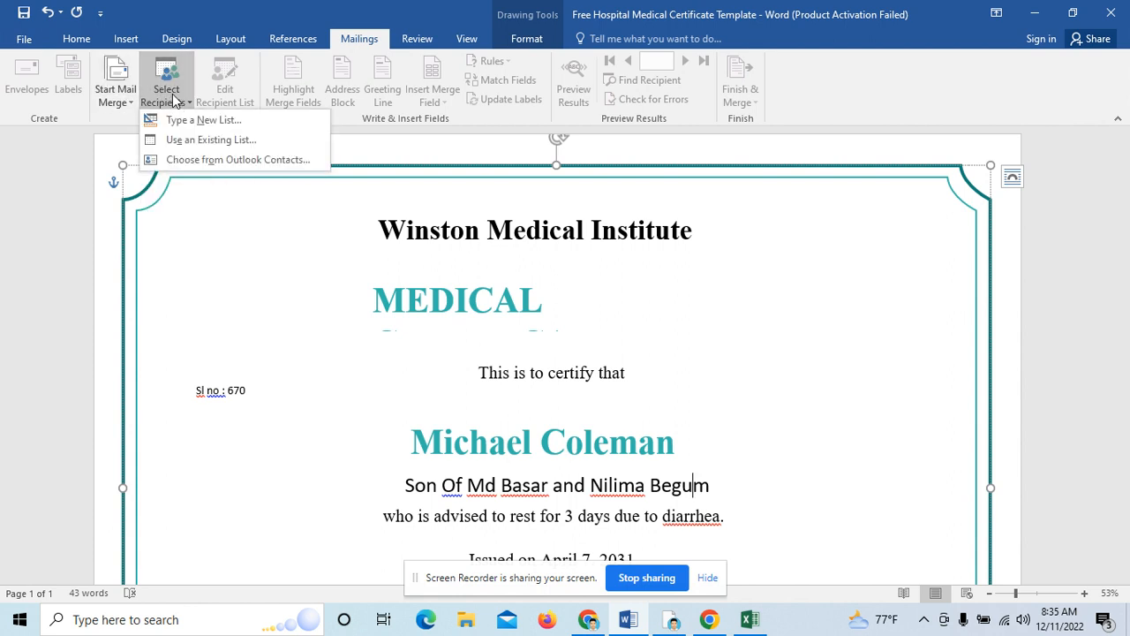
left_click(240, 141)
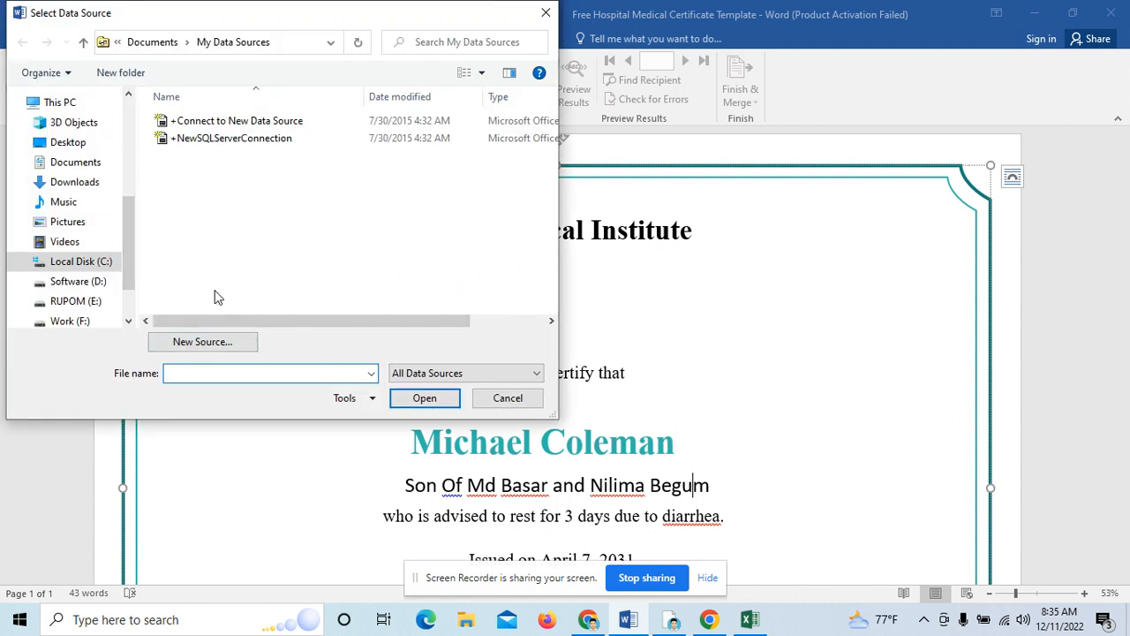
Step: Pick the aaa workbook on the Desktop and confirm Sheet1$ as the recipient table
left_click(76, 144)
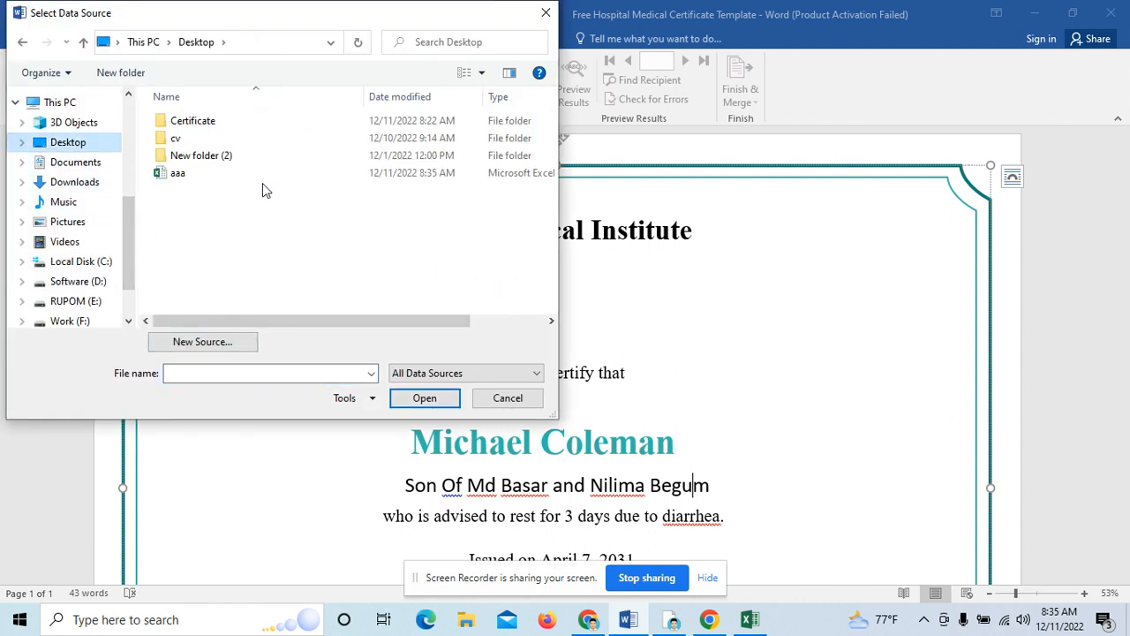
left_click(193, 180)
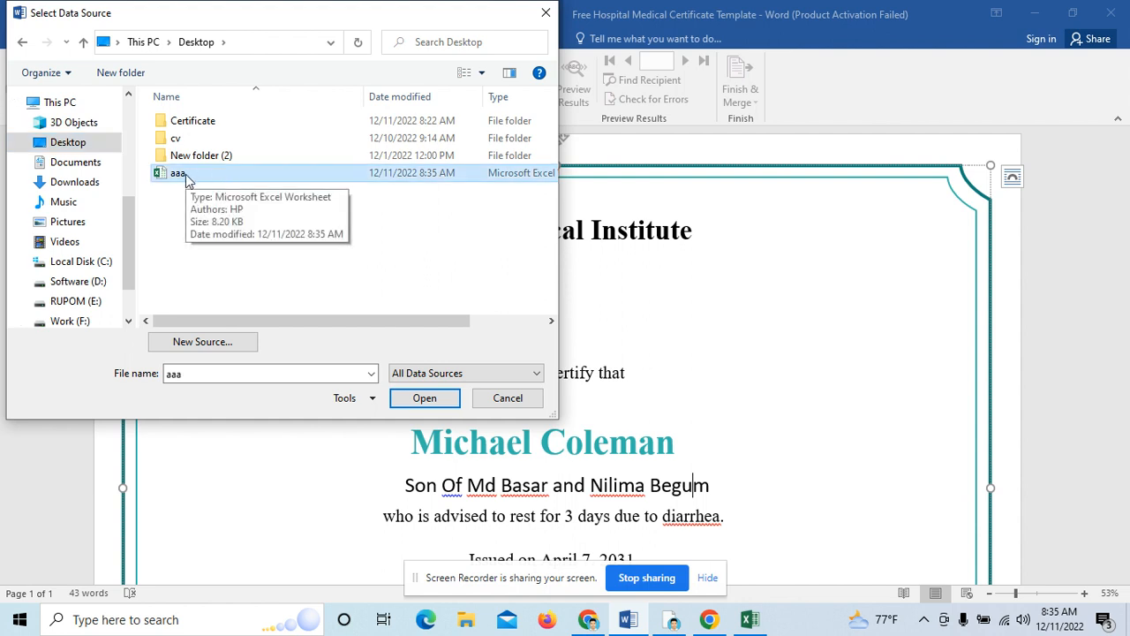
double_click(186, 174)
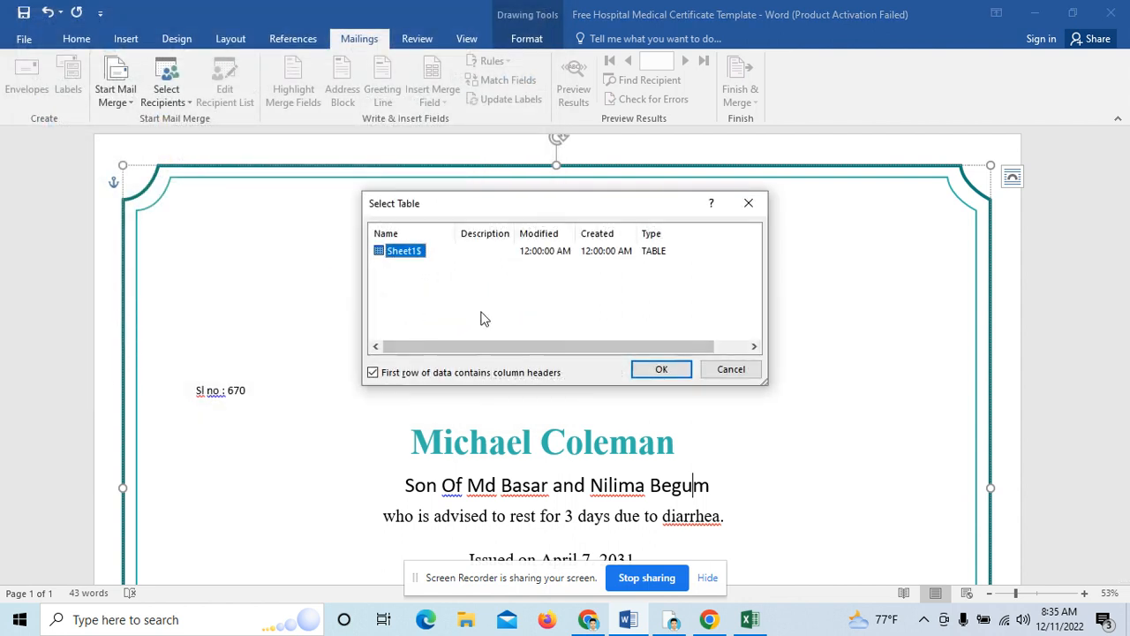
left_click(661, 369)
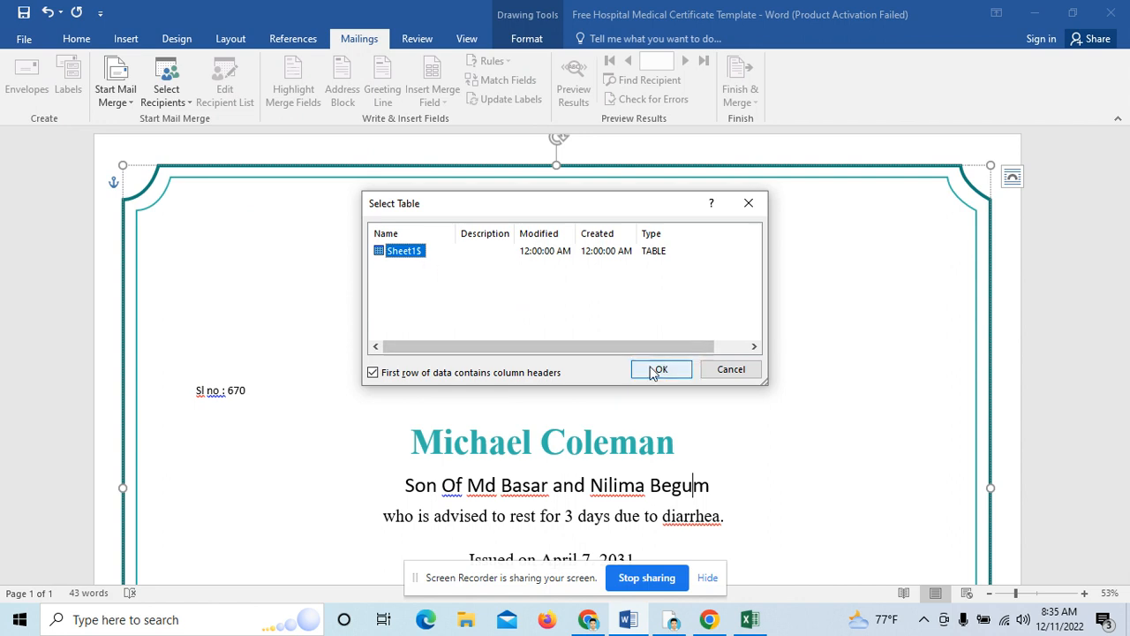
left_click(415, 255)
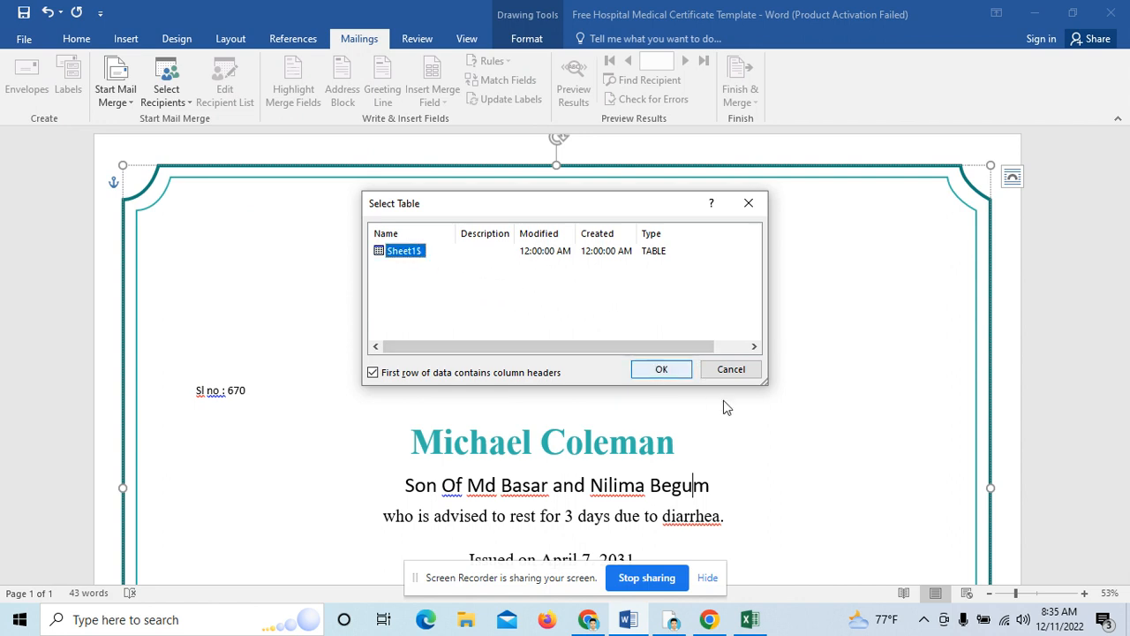
left_click(661, 369)
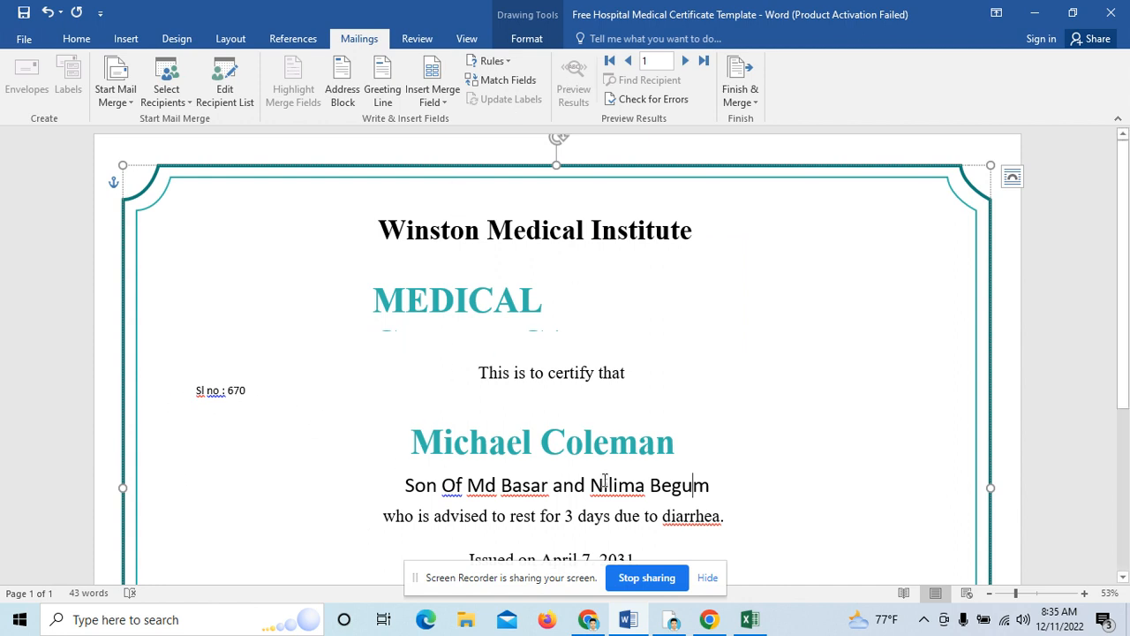
Step: Replace the serial number 670 with the Sl_No merge field
scroll(604, 484, "down", 1)
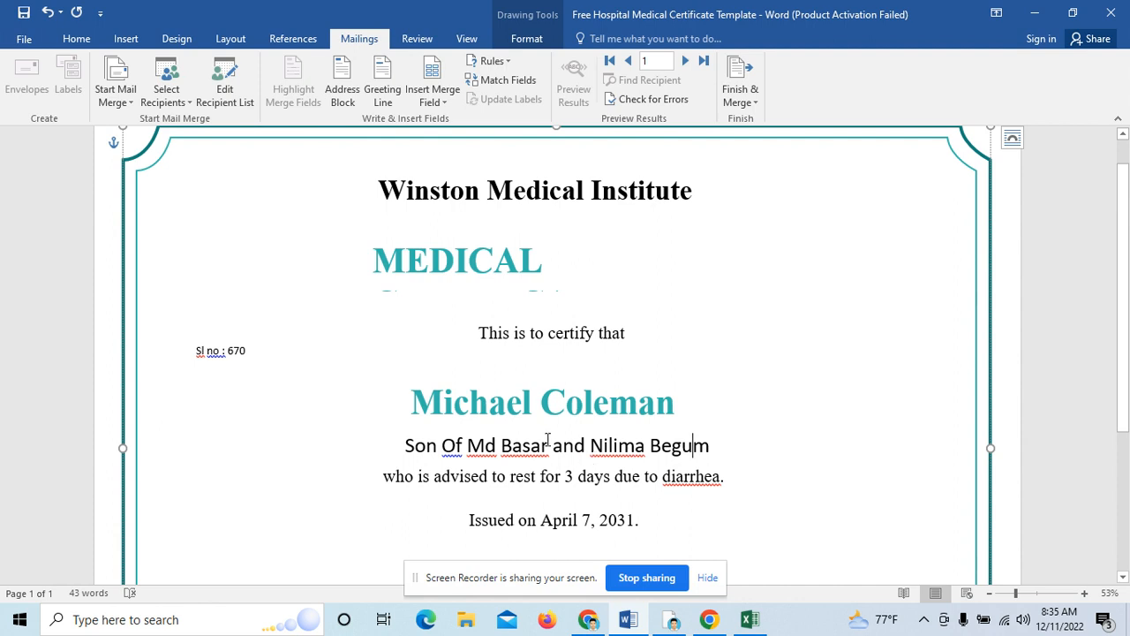
scroll(458, 391, "up", 1)
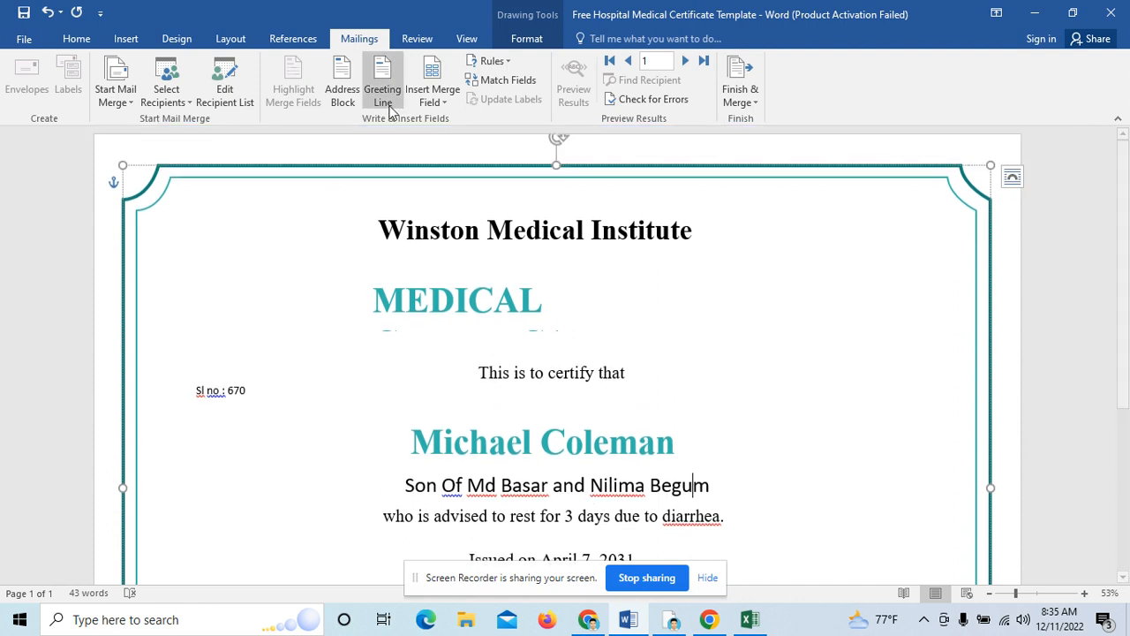
left_click(245, 390)
left_click_drag(255, 390, 193, 389)
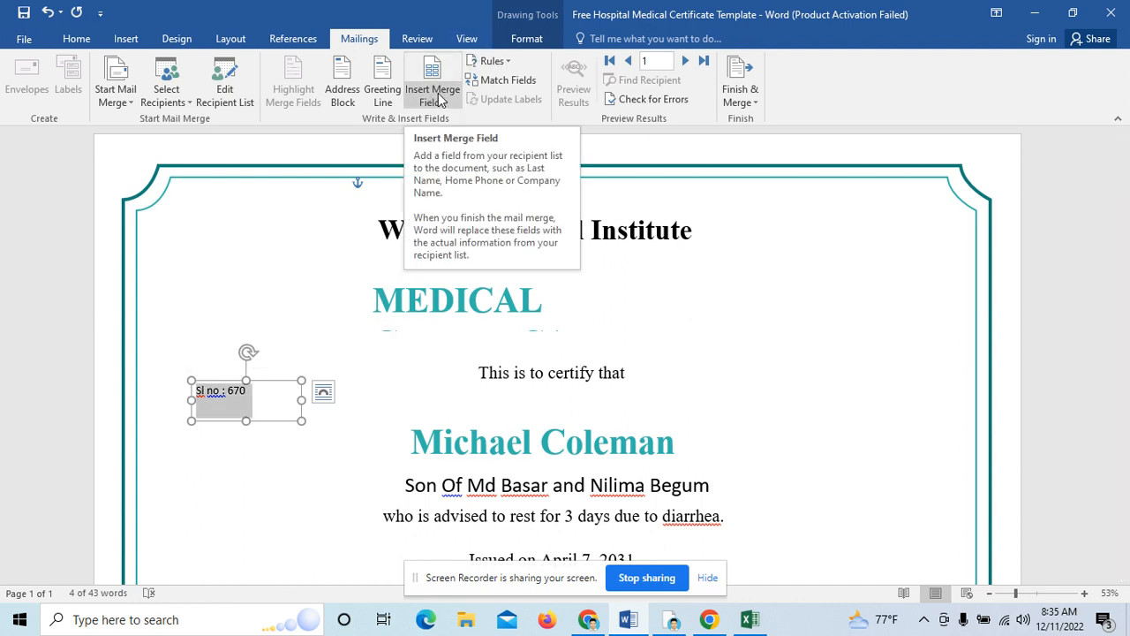
left_click(439, 99)
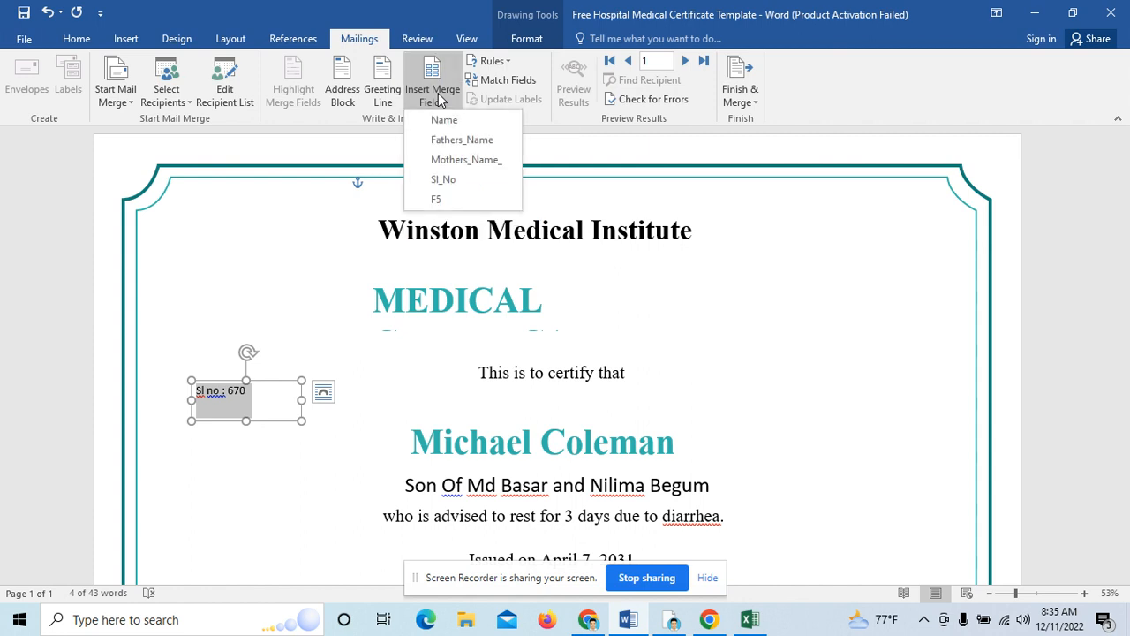
left_click(446, 182)
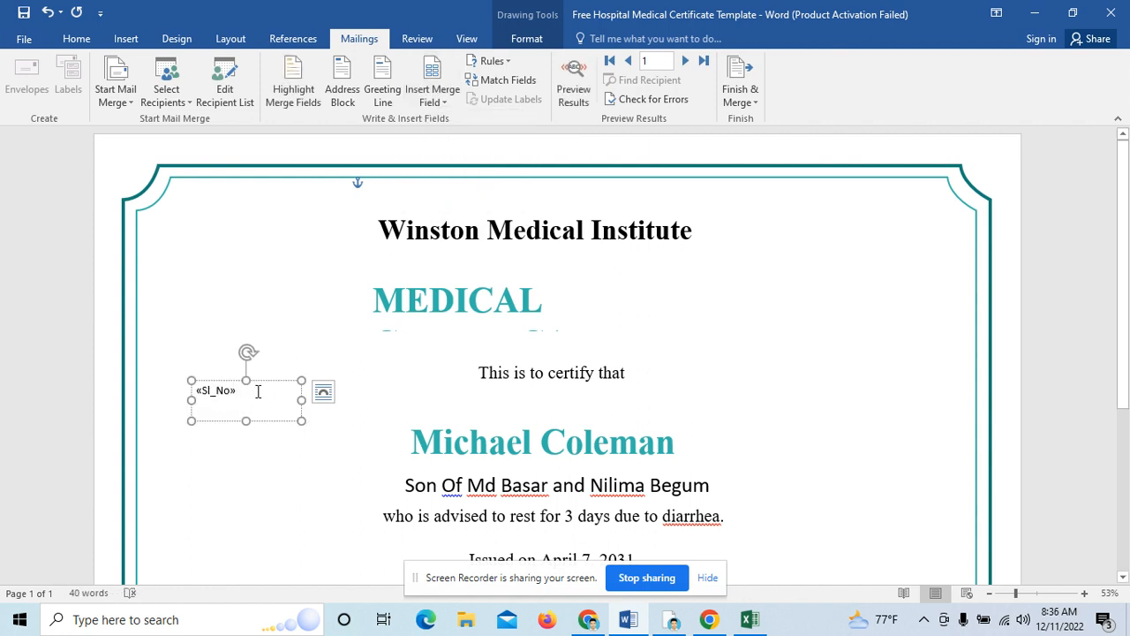
Step: Replace the patient's name with the Name merge field
left_click(461, 445)
key("shift+End")
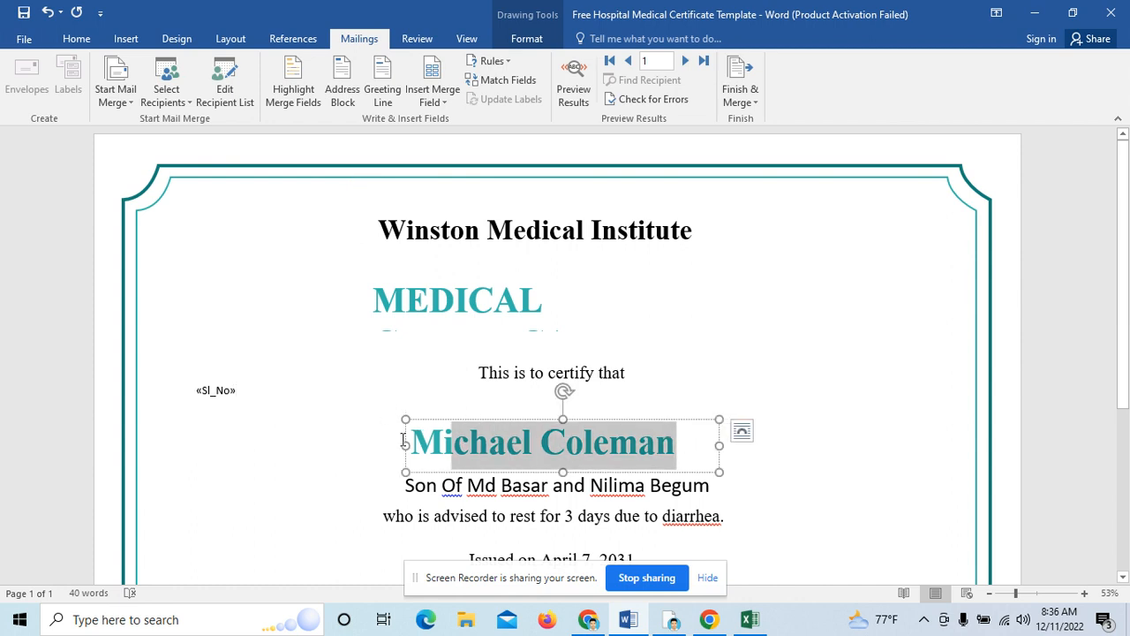
left_click(407, 442, "shift")
left_click(433, 103)
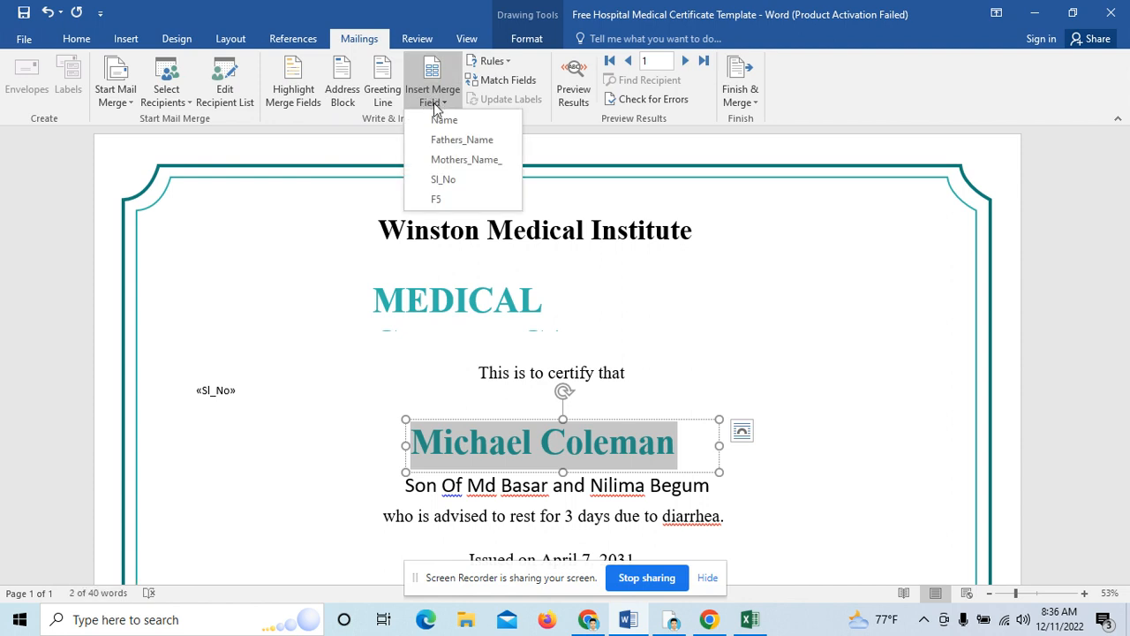
left_click(441, 121)
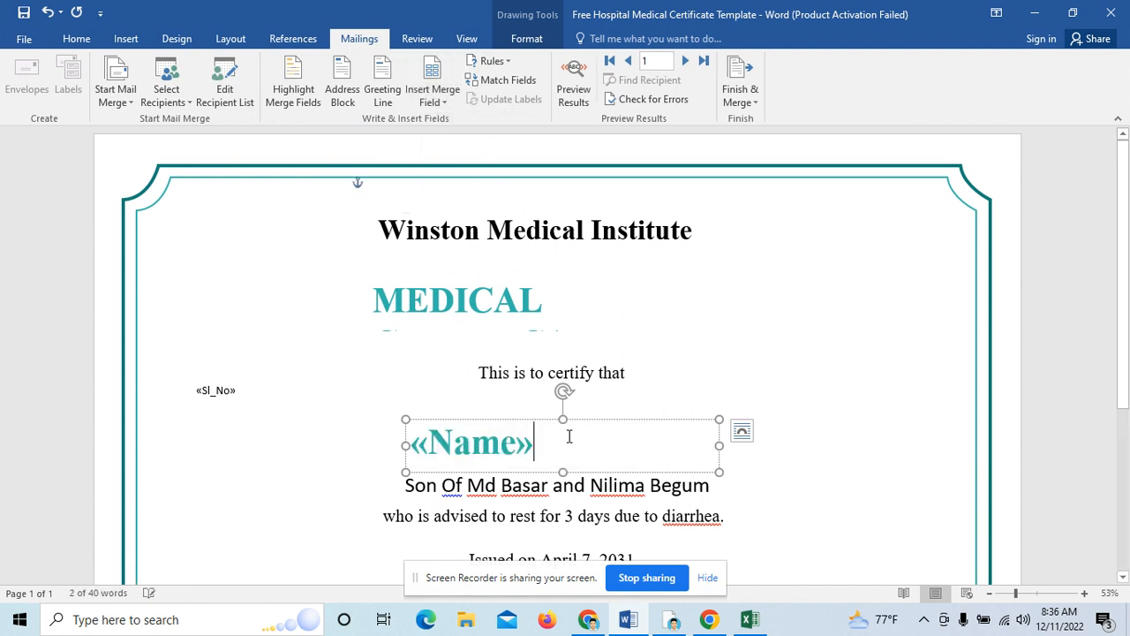
Step: Replace the father's and mother's names with the Fathers_Name and Mothers_Name_ fields
left_click(521, 487)
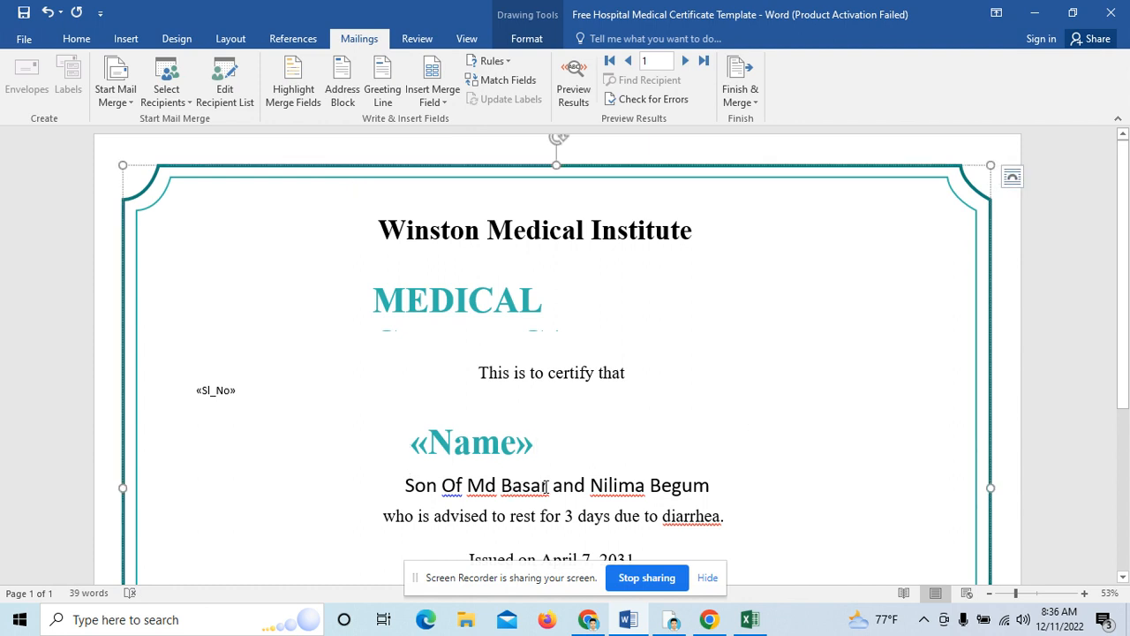
left_click_drag(546, 487, 468, 487)
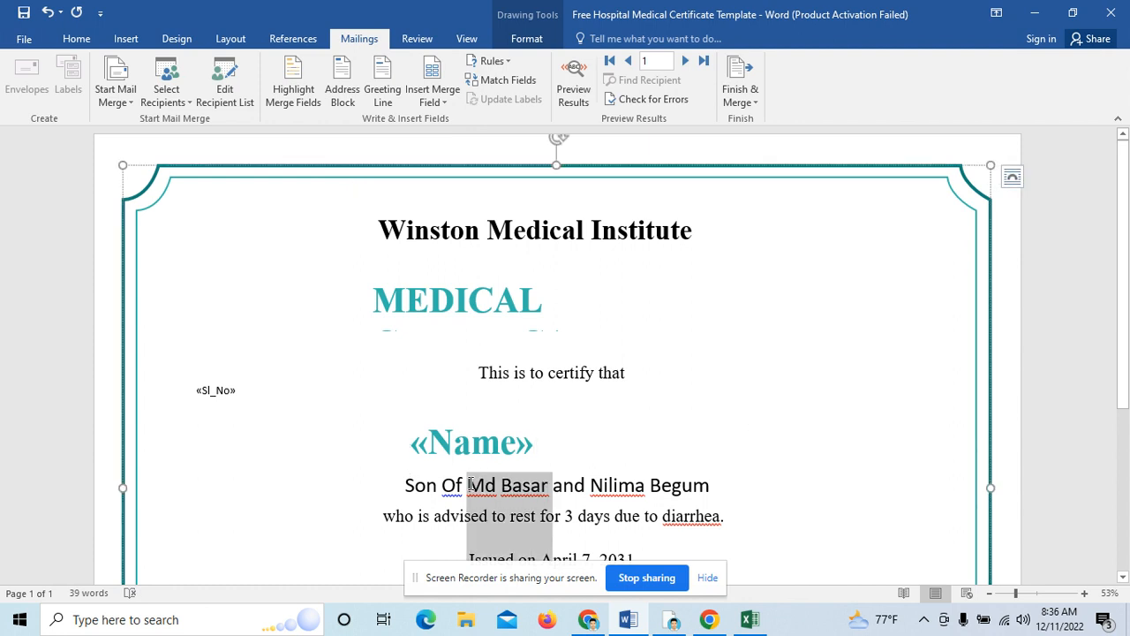
left_click(433, 102)
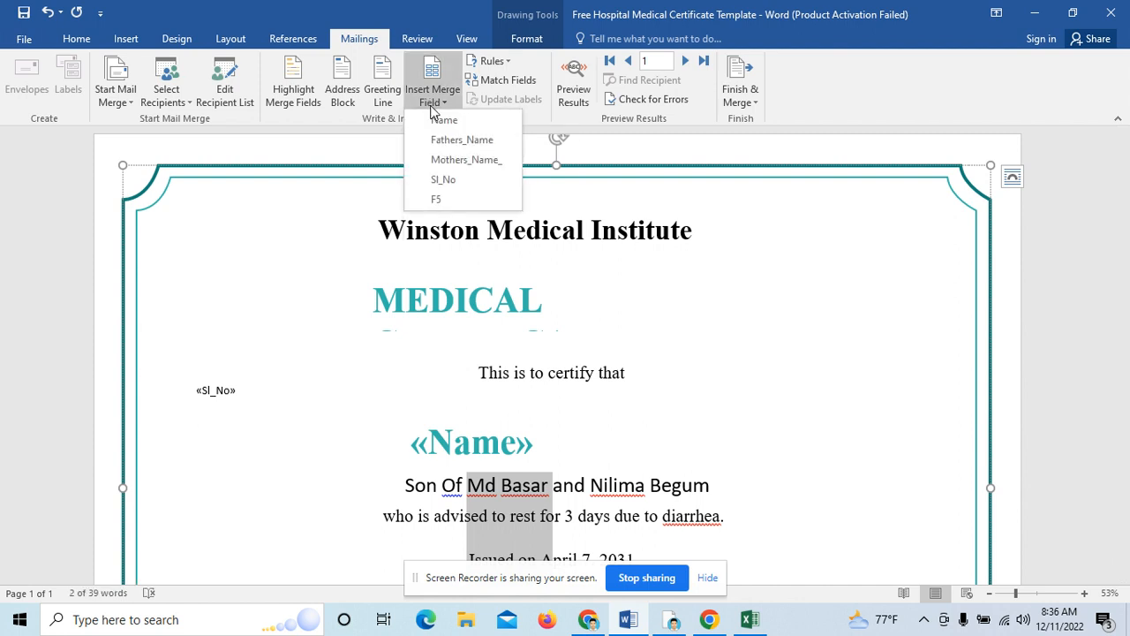
left_click(440, 141)
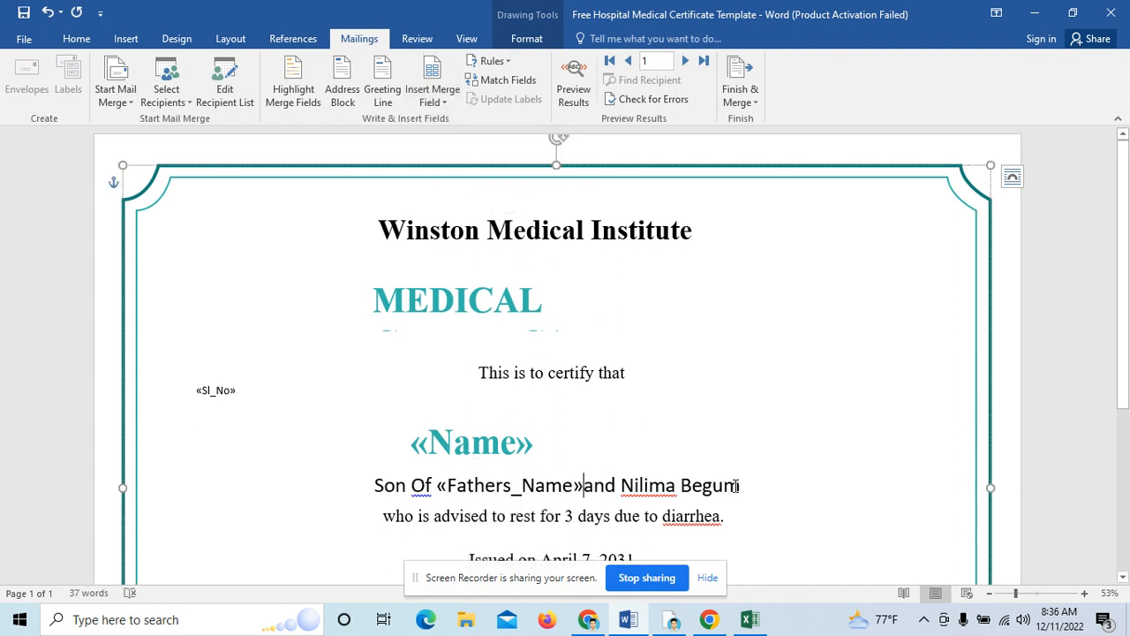
left_click_drag(744, 485, 621, 486)
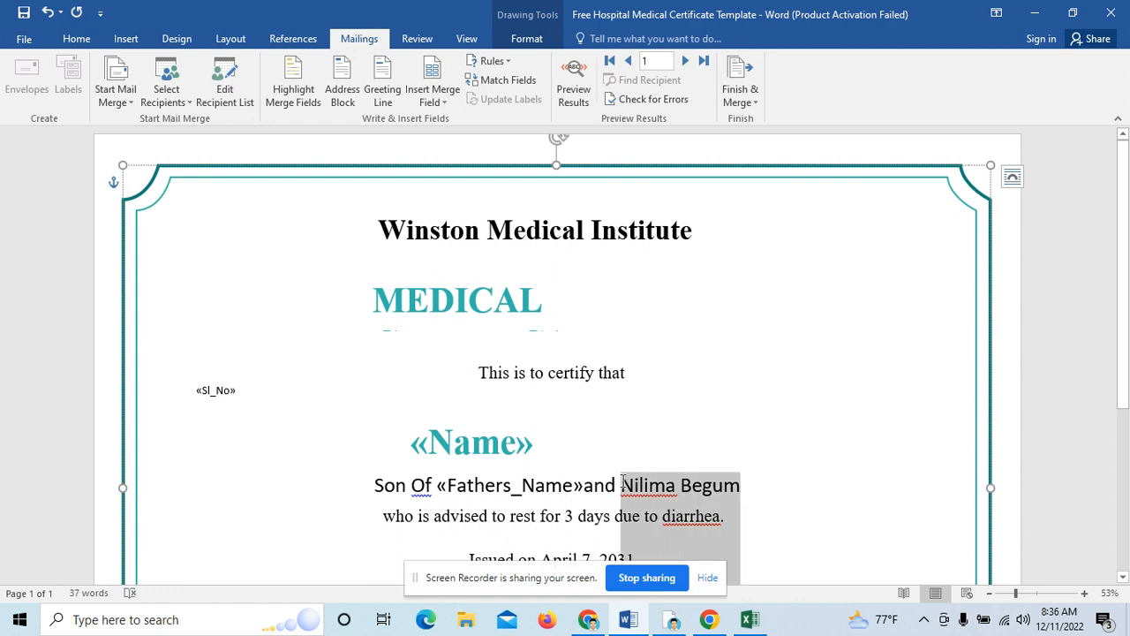
left_click(433, 97)
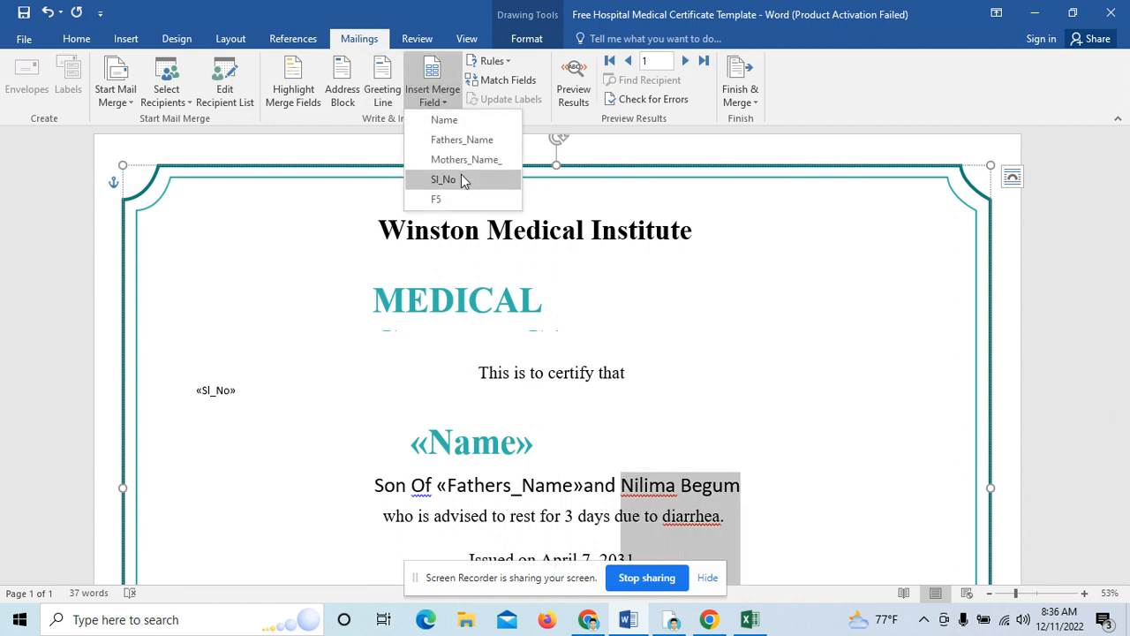
left_click(455, 159)
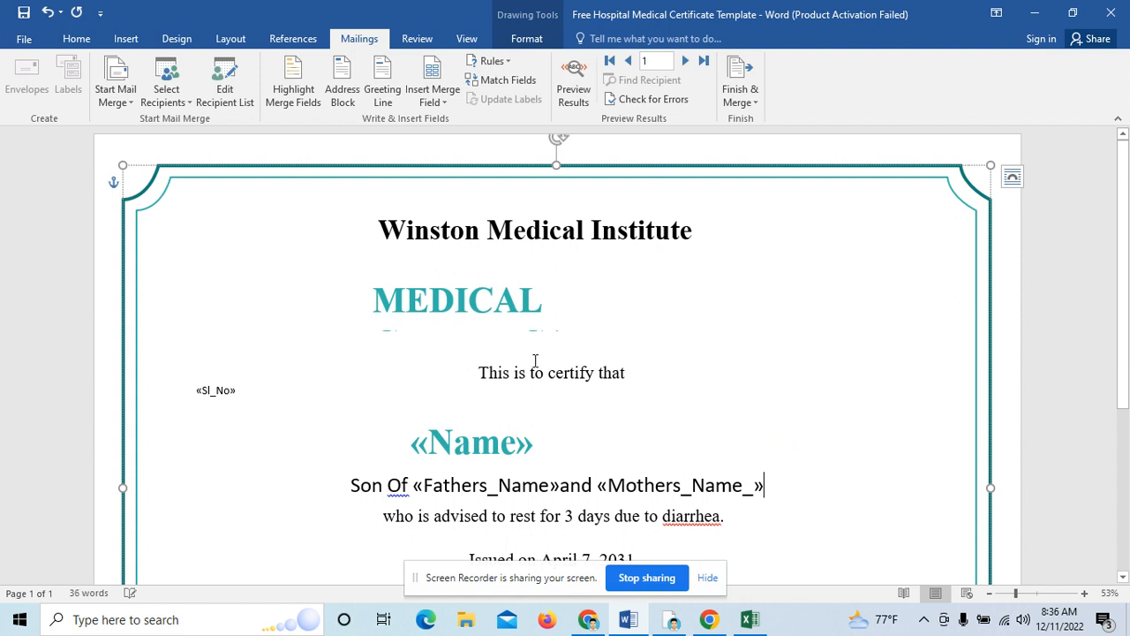
scroll(539, 353, "down", 2)
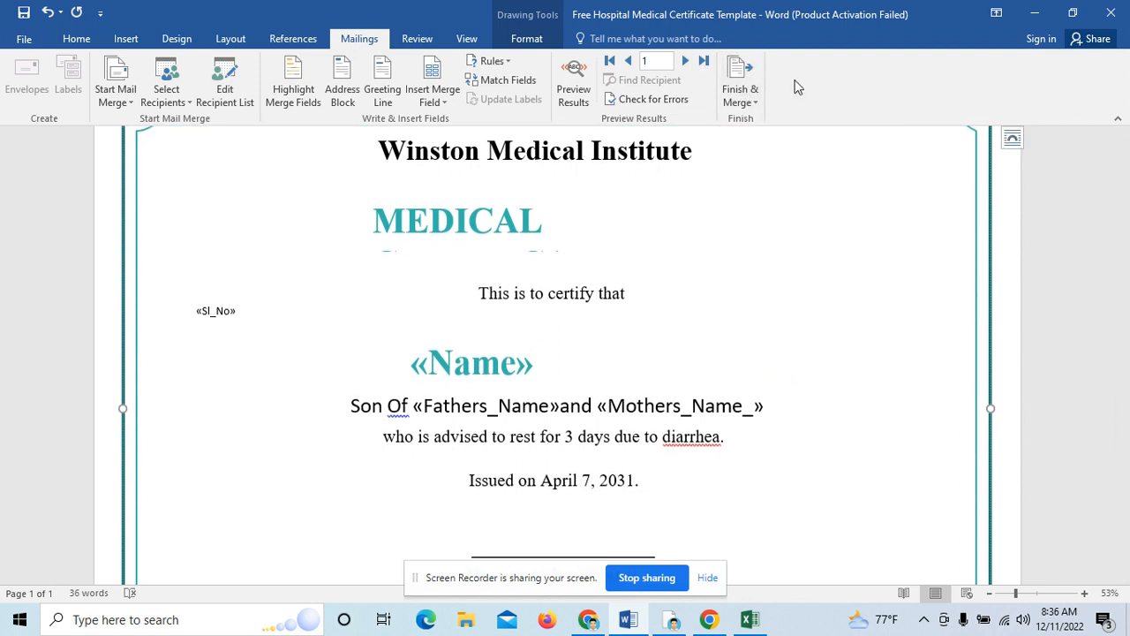
Step: Merge all records into a new Letters1 document via Edit Individual Documents, then switch to Excel
left_click(743, 90)
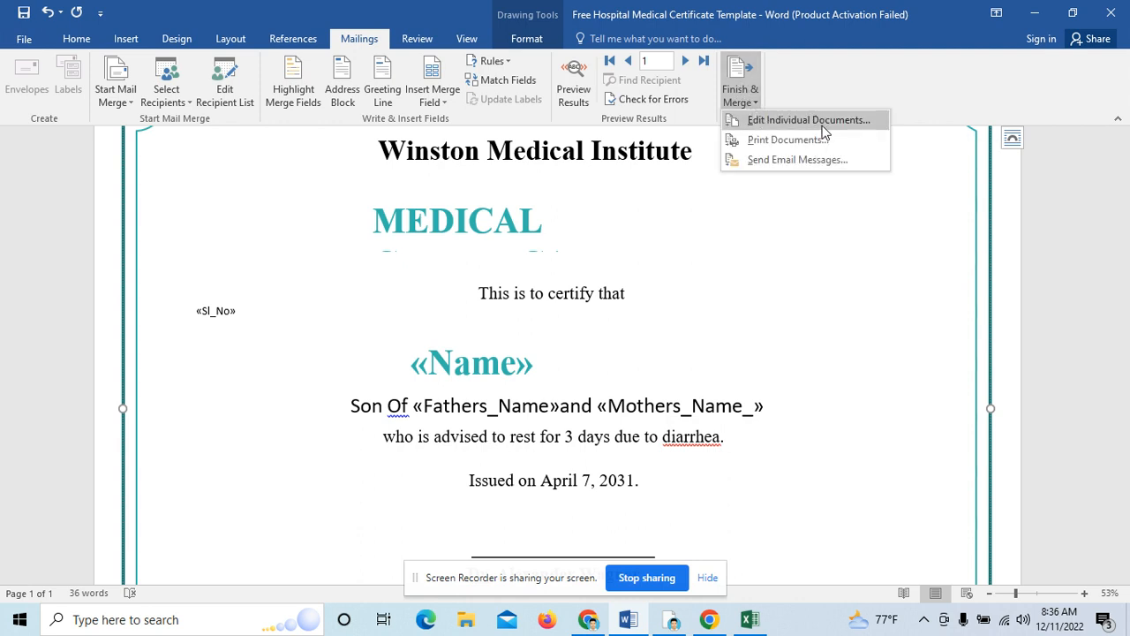
left_click(757, 122)
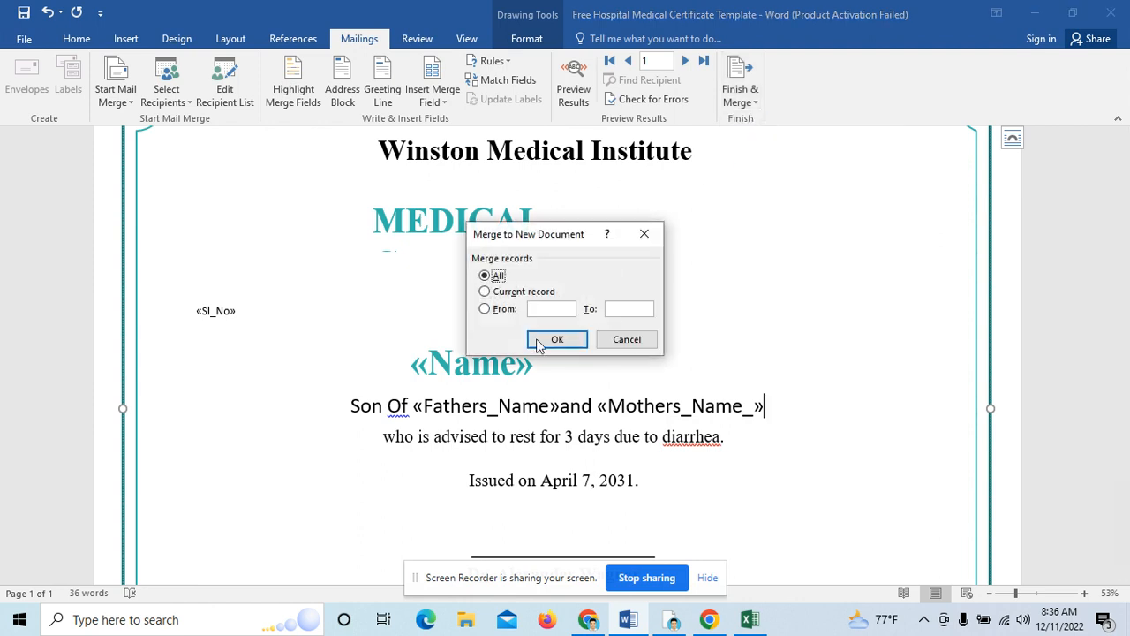
left_click(545, 345)
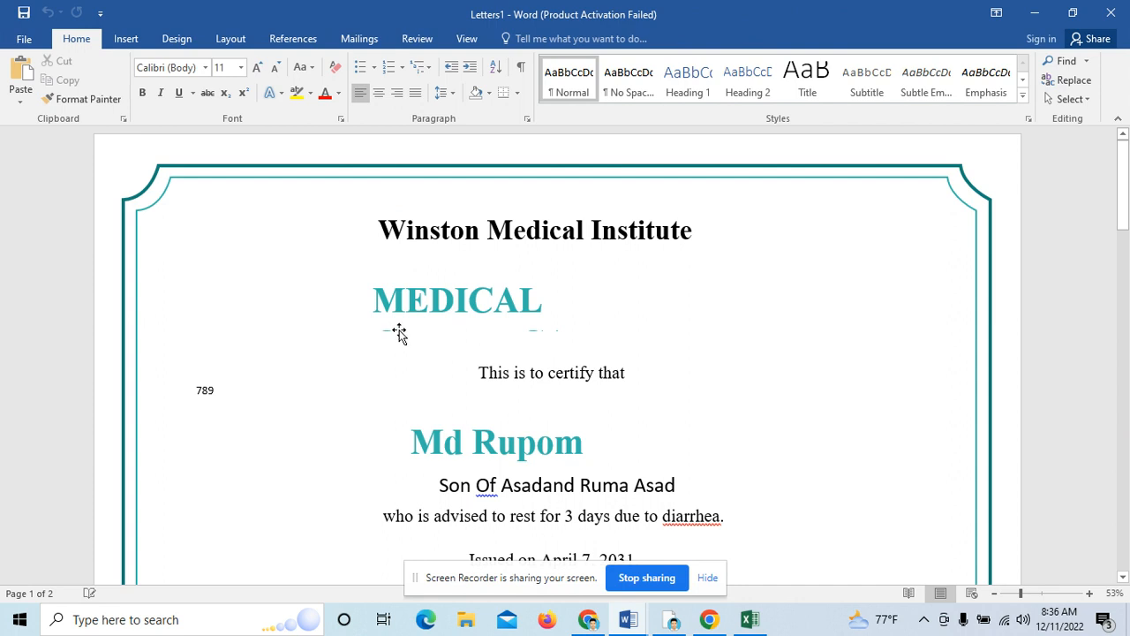
scroll(471, 324, "down", 2)
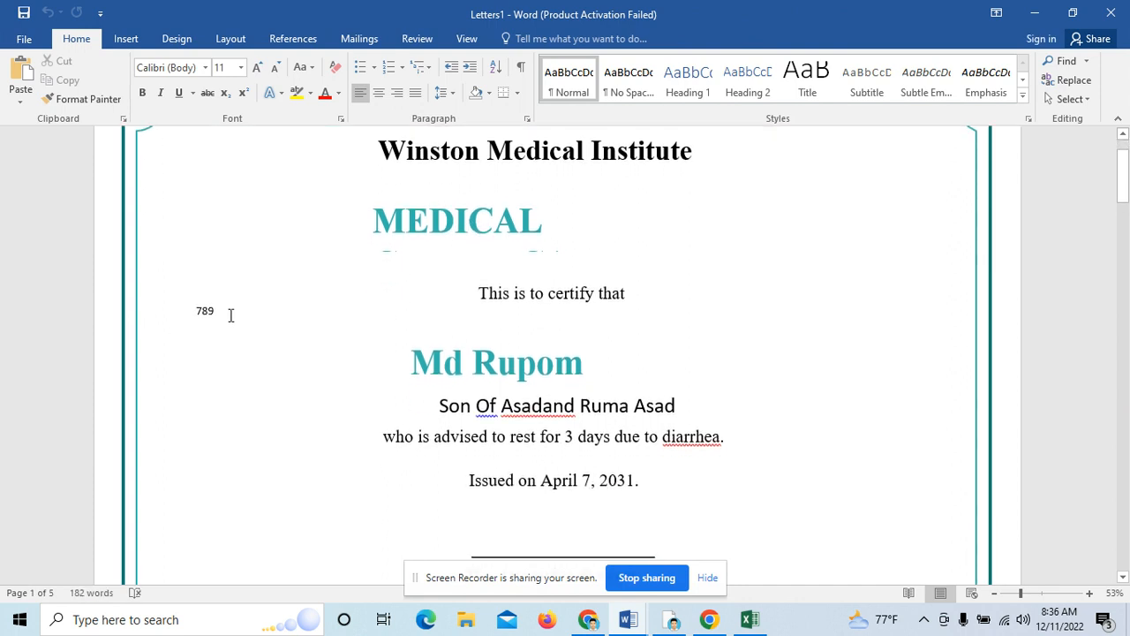
left_click(750, 619)
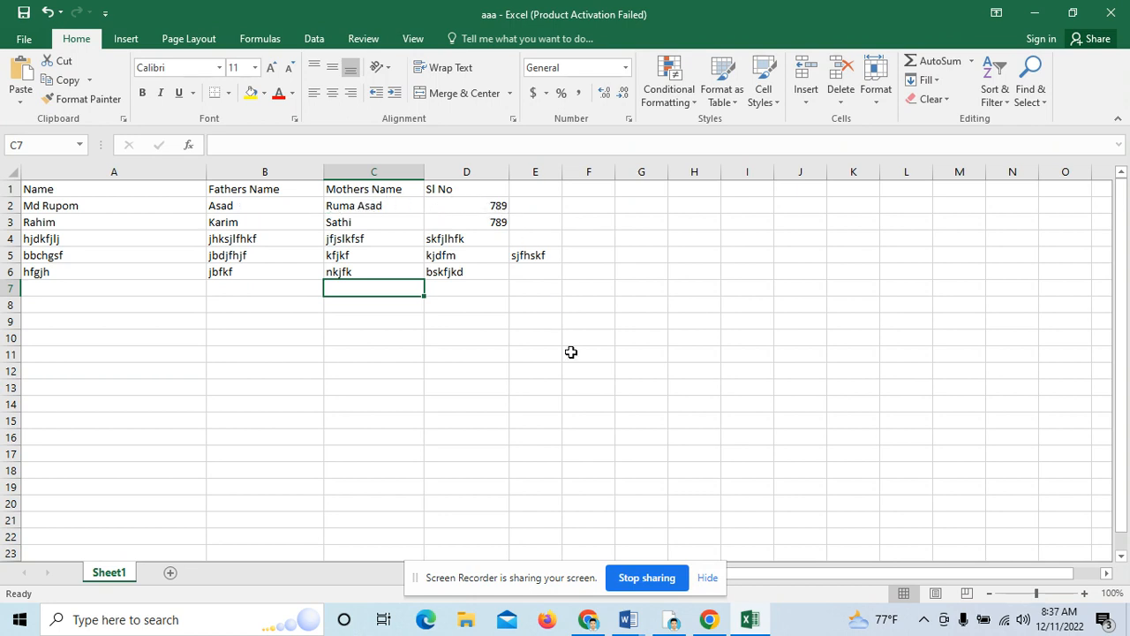
Step: Switch back to the merged Letters1 document in Word
left_click(628, 619)
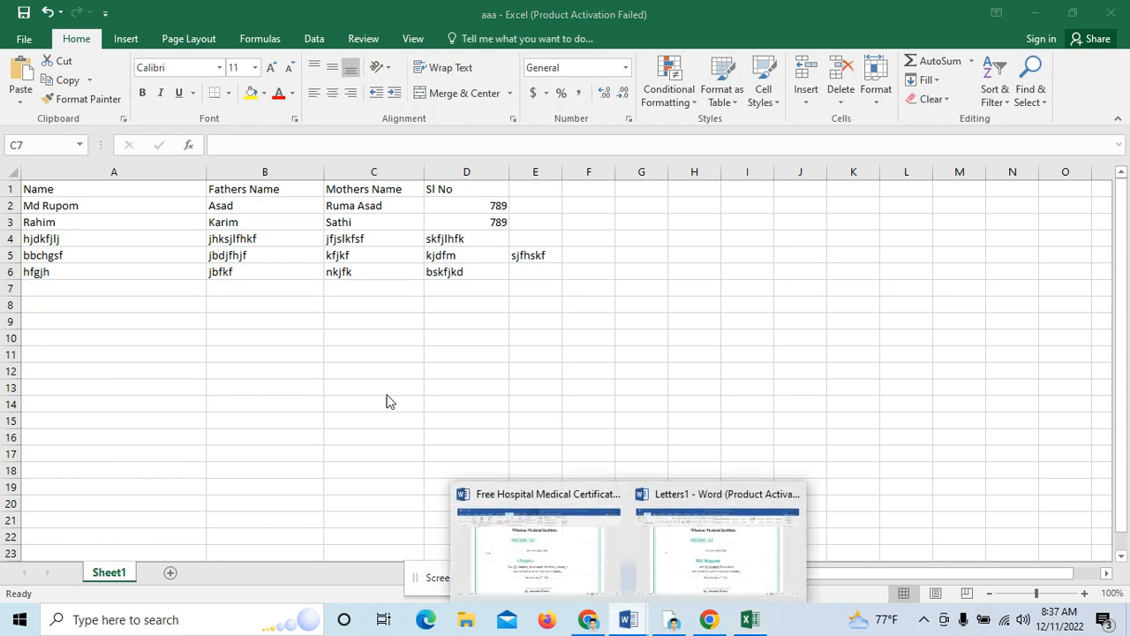
left_click(709, 545)
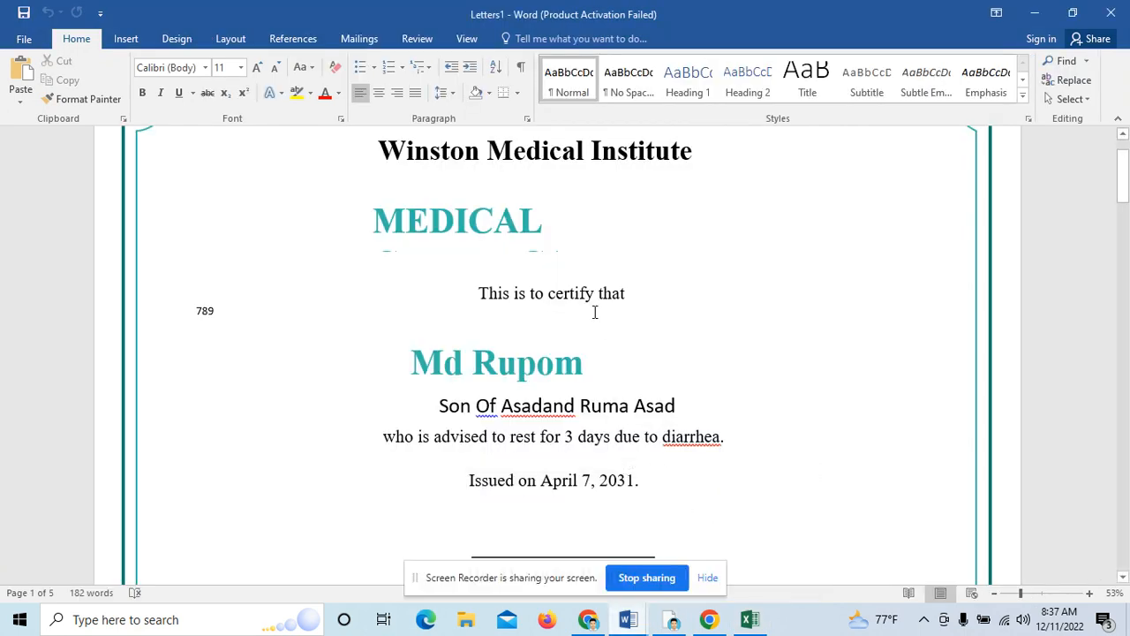
Step: Add a space before 'and' after the father's name on the first two certificates
left_click(546, 407)
scroll(580, 415, "down", 1)
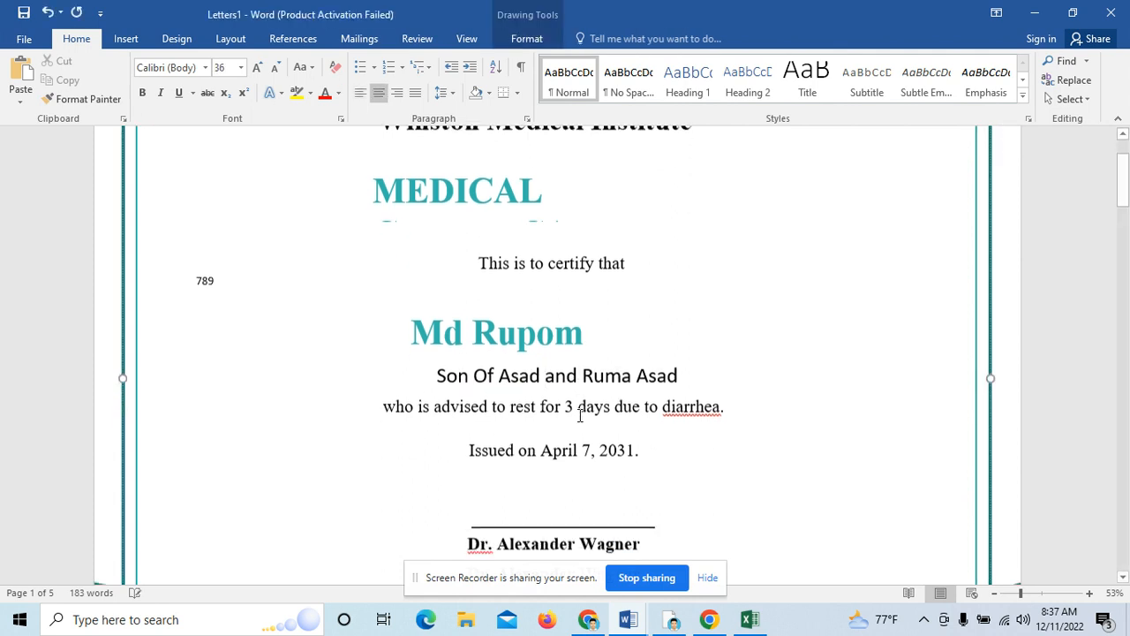
scroll(578, 415, "down", 15)
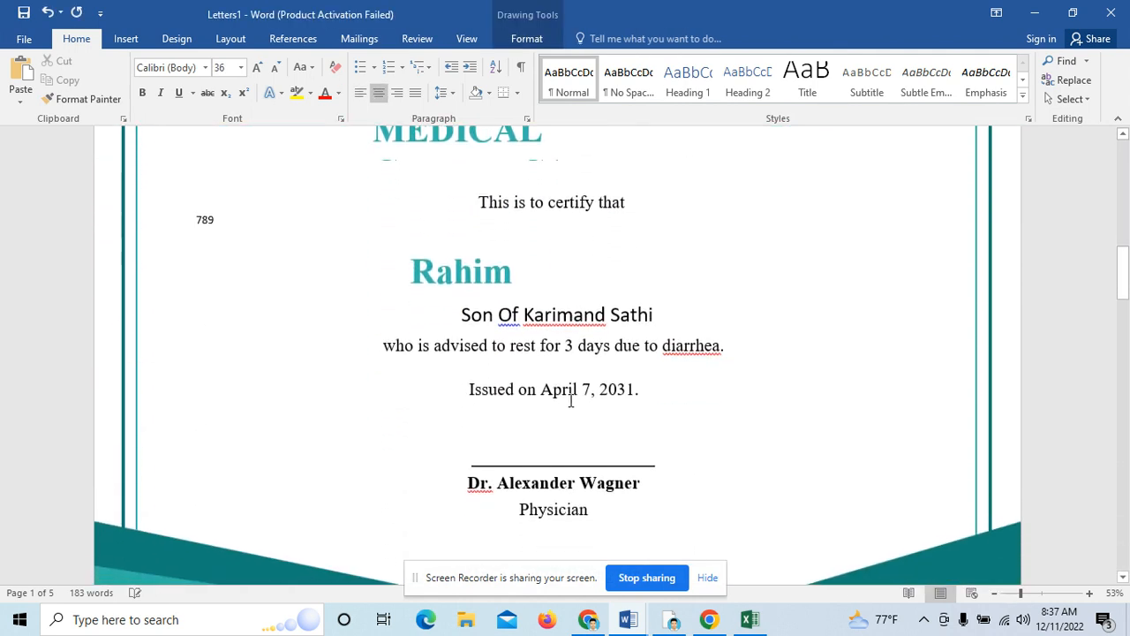
left_click(575, 316)
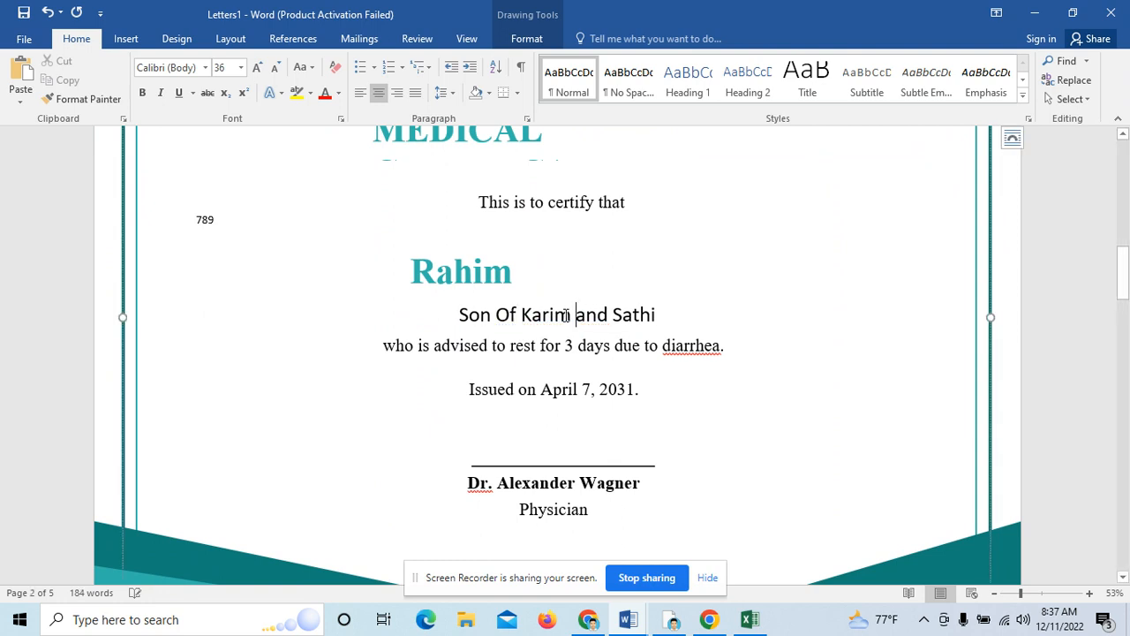
Step: Scroll through the remaining certificates to review the placeholder entries
scroll(566, 315, "down", 7)
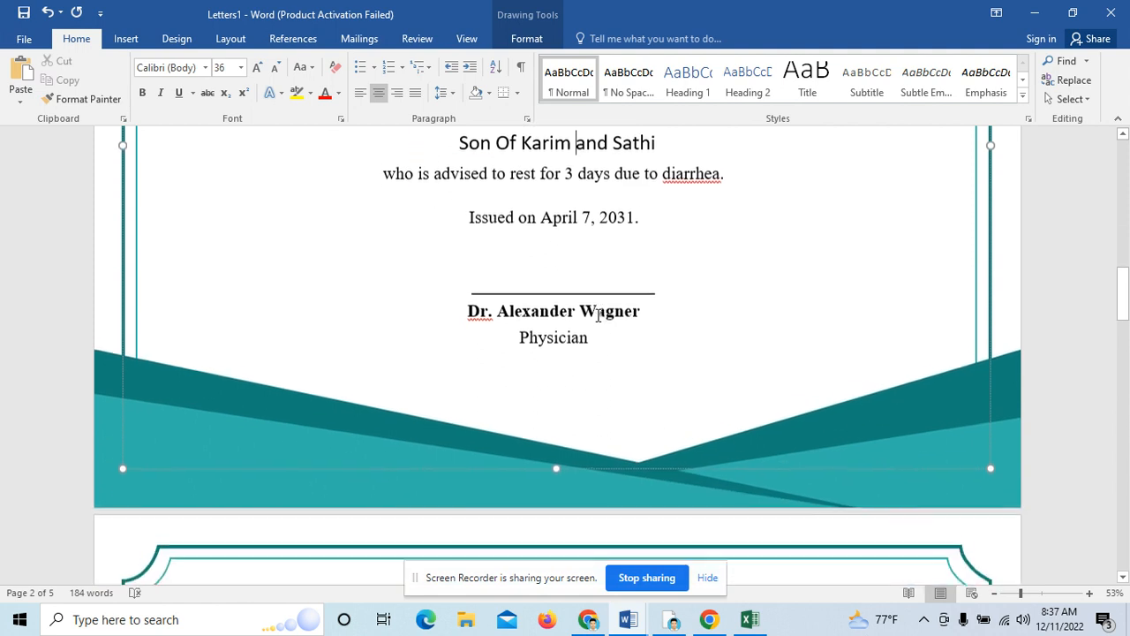
scroll(598, 318, "down", 12)
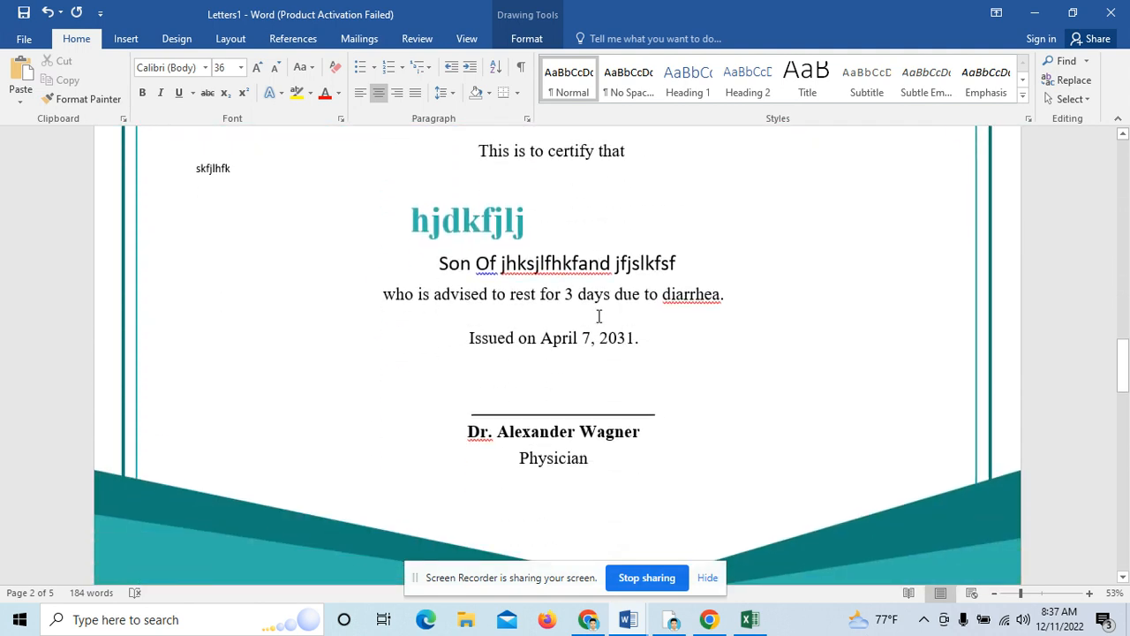
scroll(598, 318, "down", 14)
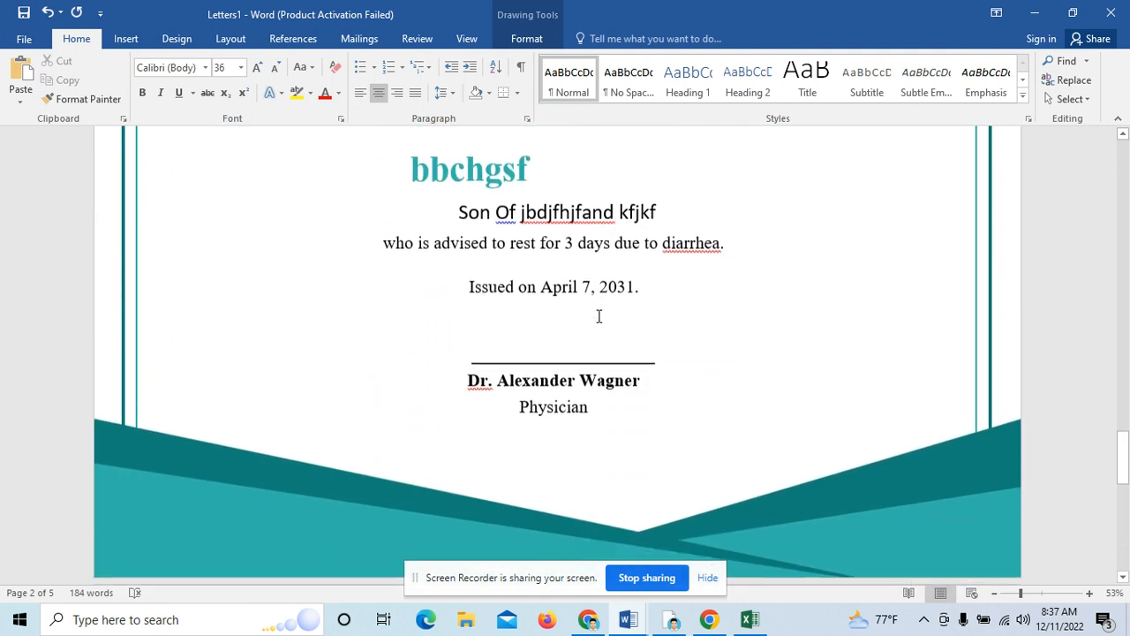
scroll(598, 318, "down", 12)
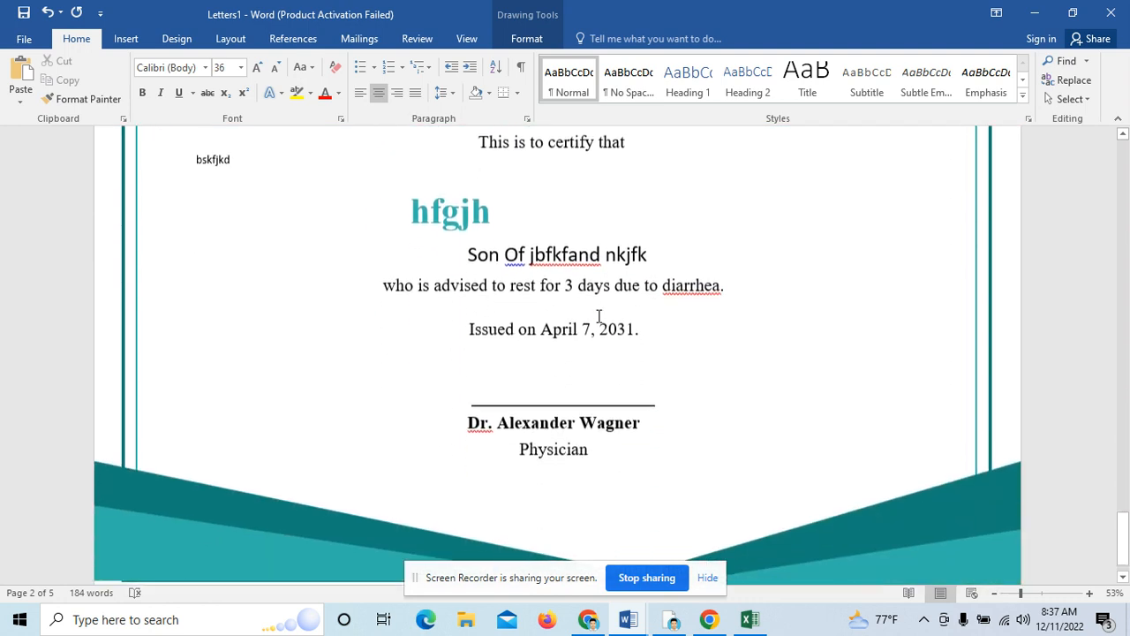
scroll(598, 317, "up", 14)
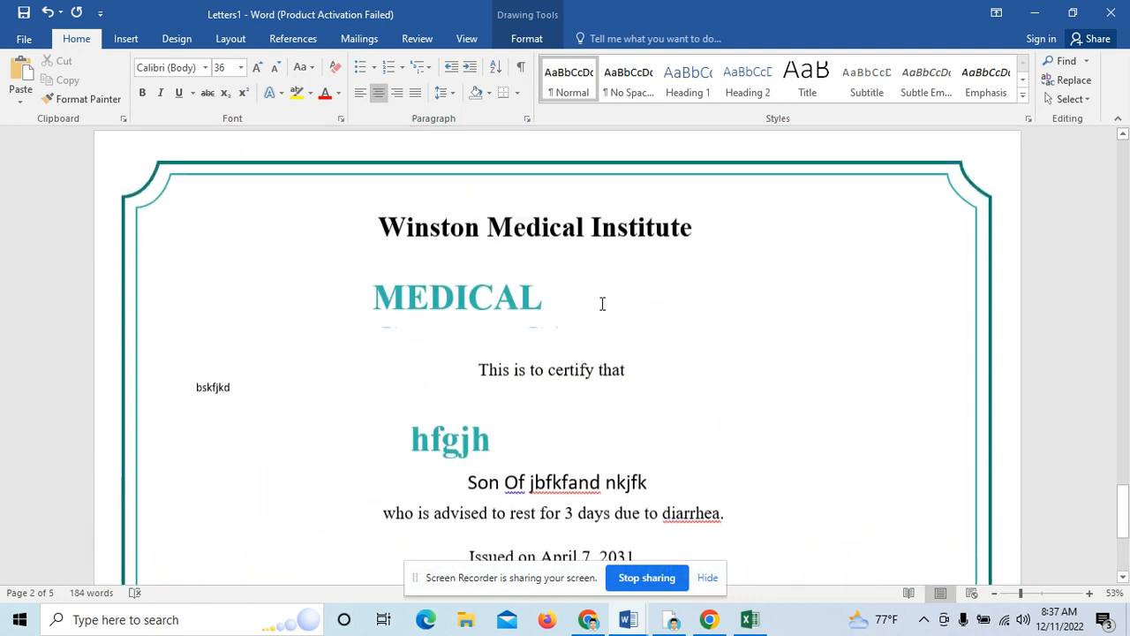
scroll(601, 304, "up", 11)
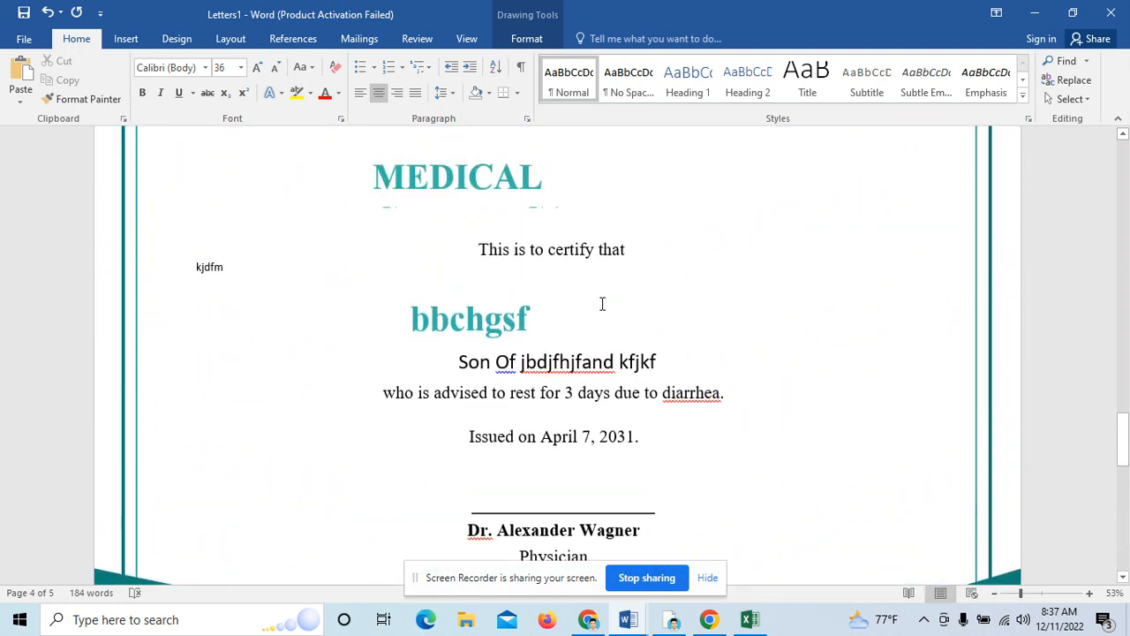
scroll(602, 304, "up", 12)
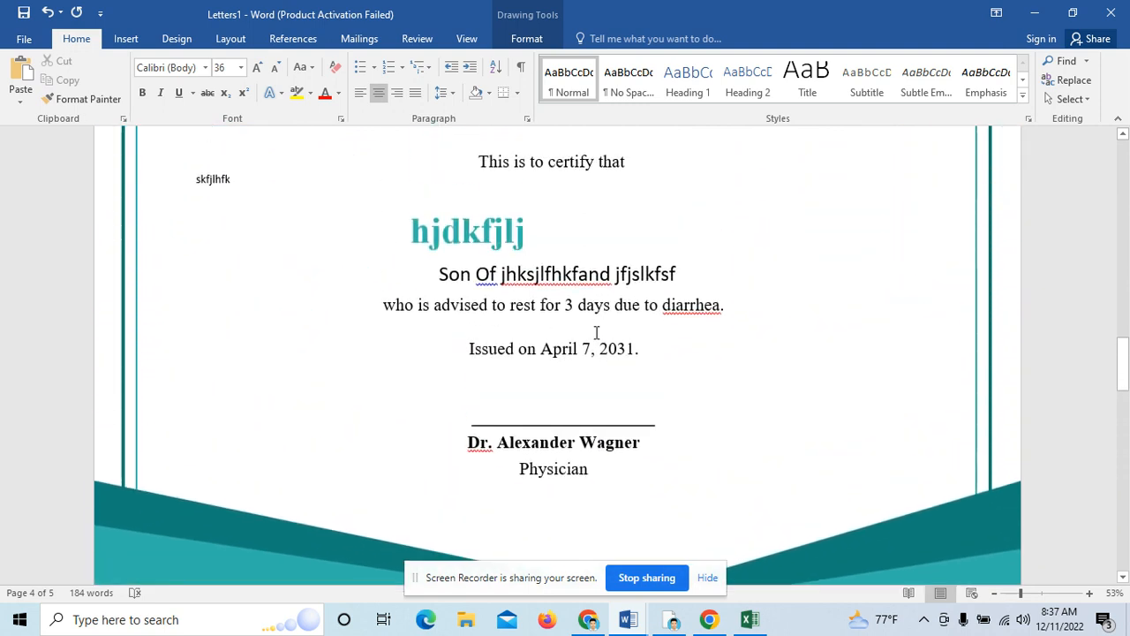
scroll(578, 389, "up", 10)
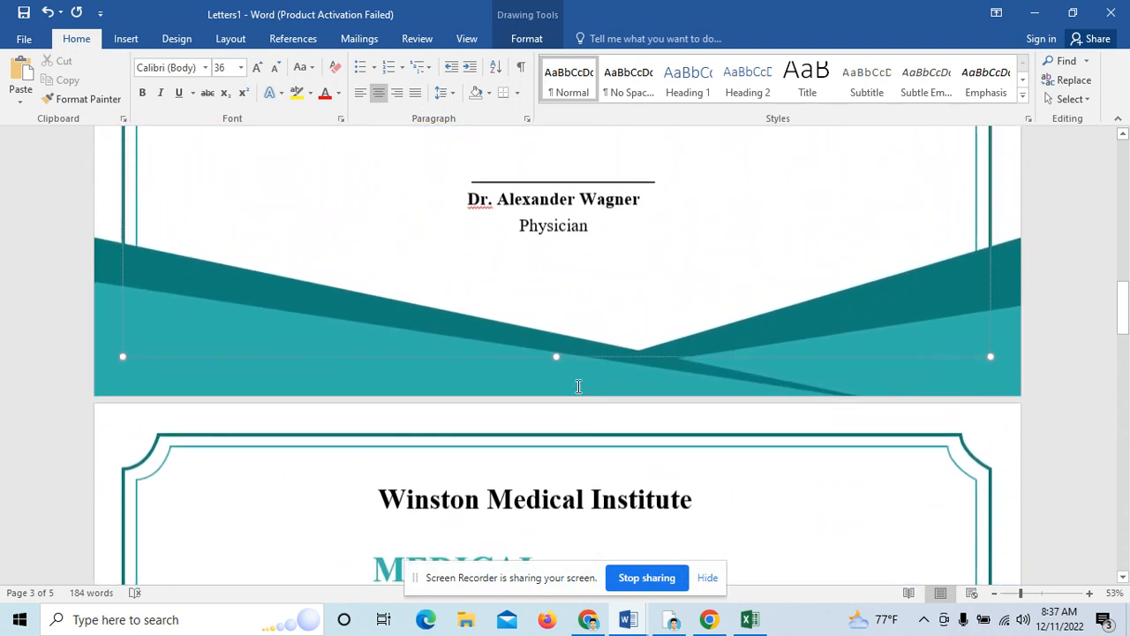